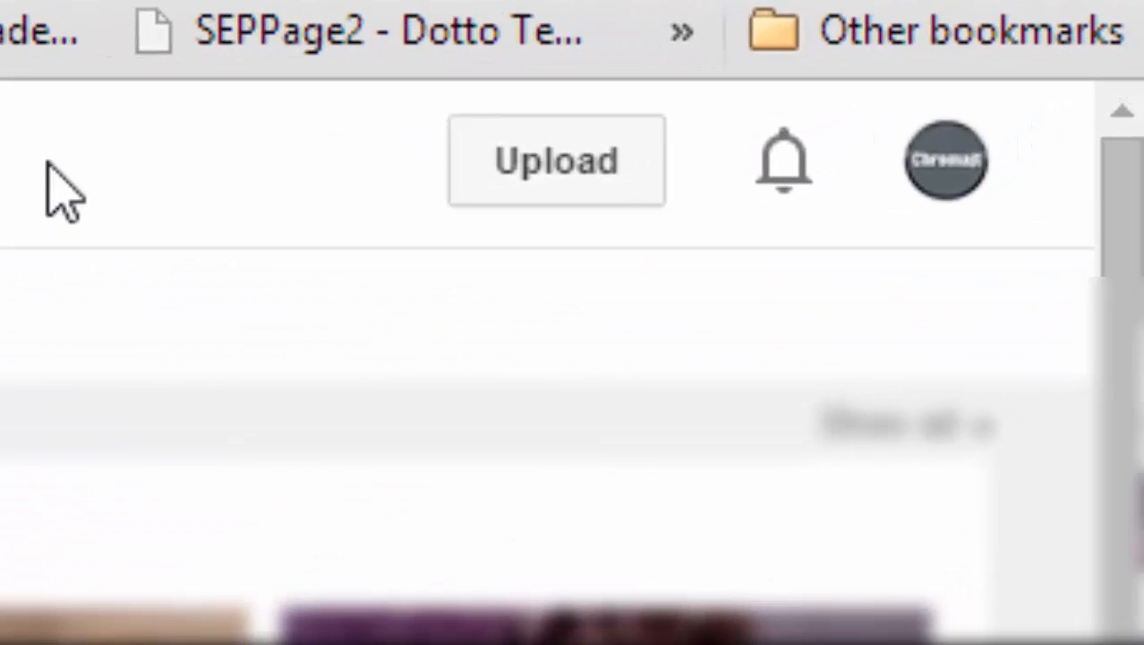
Step: Go to the Live Events list in YouTube's Creator Studio and start a new live event
click(951, 170)
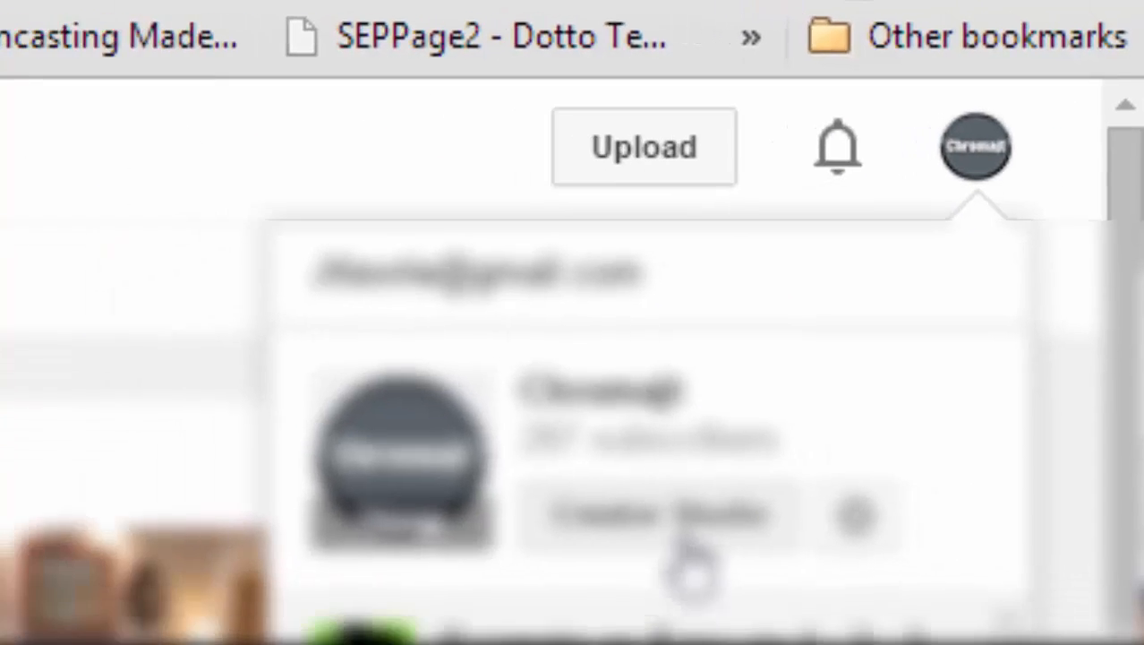
click(602, 618)
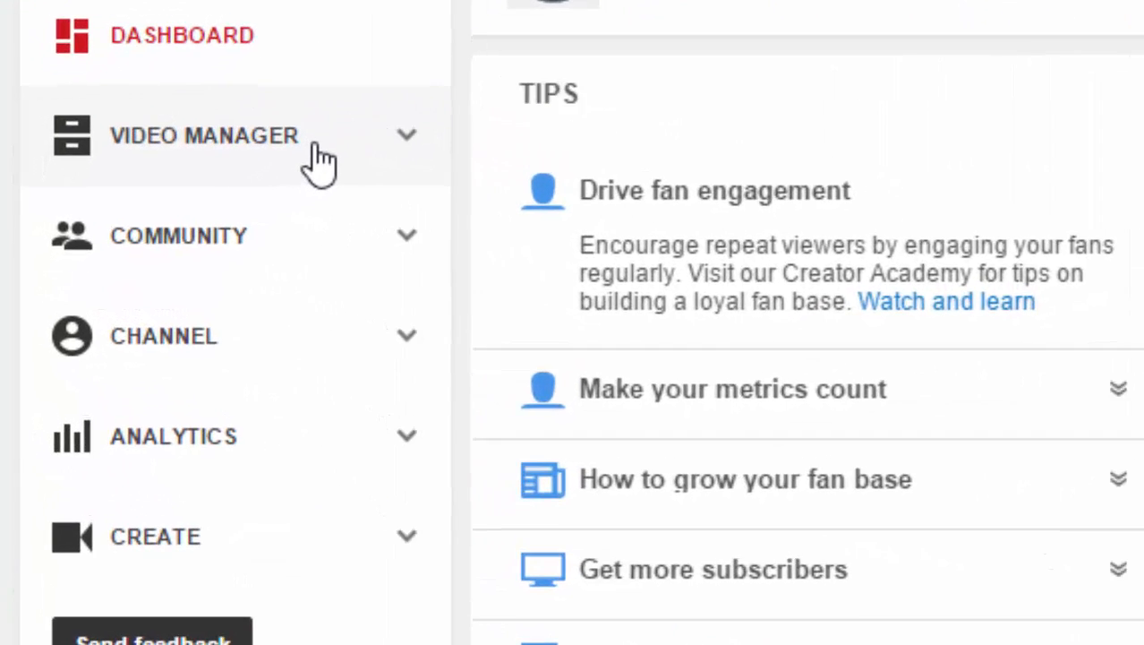
click(318, 162)
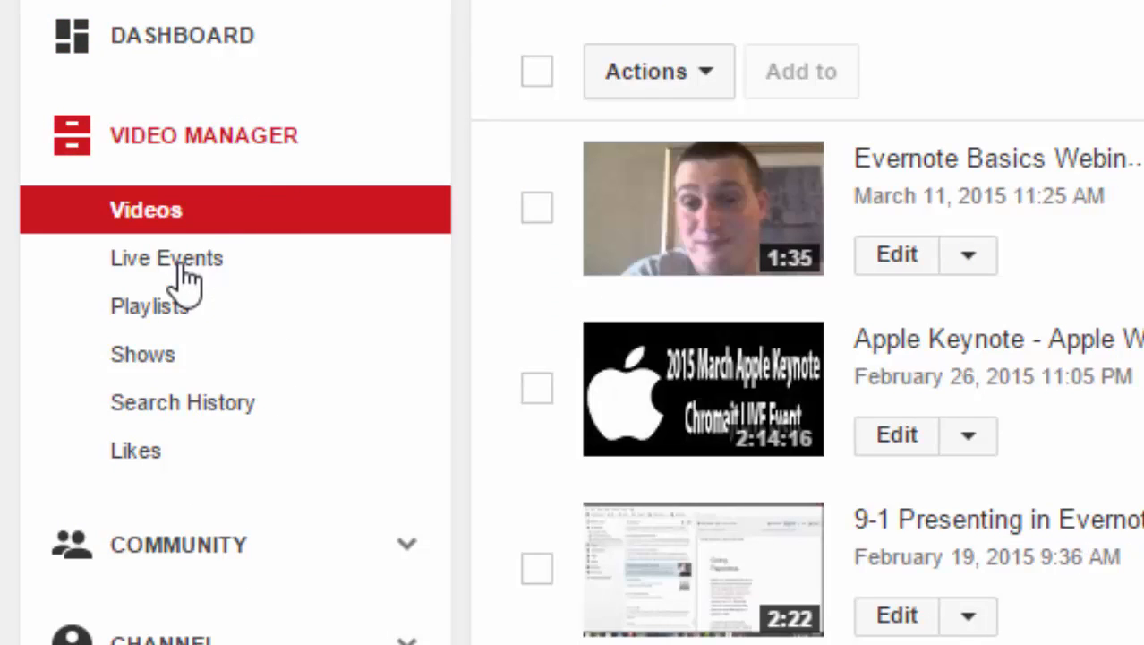
click(184, 274)
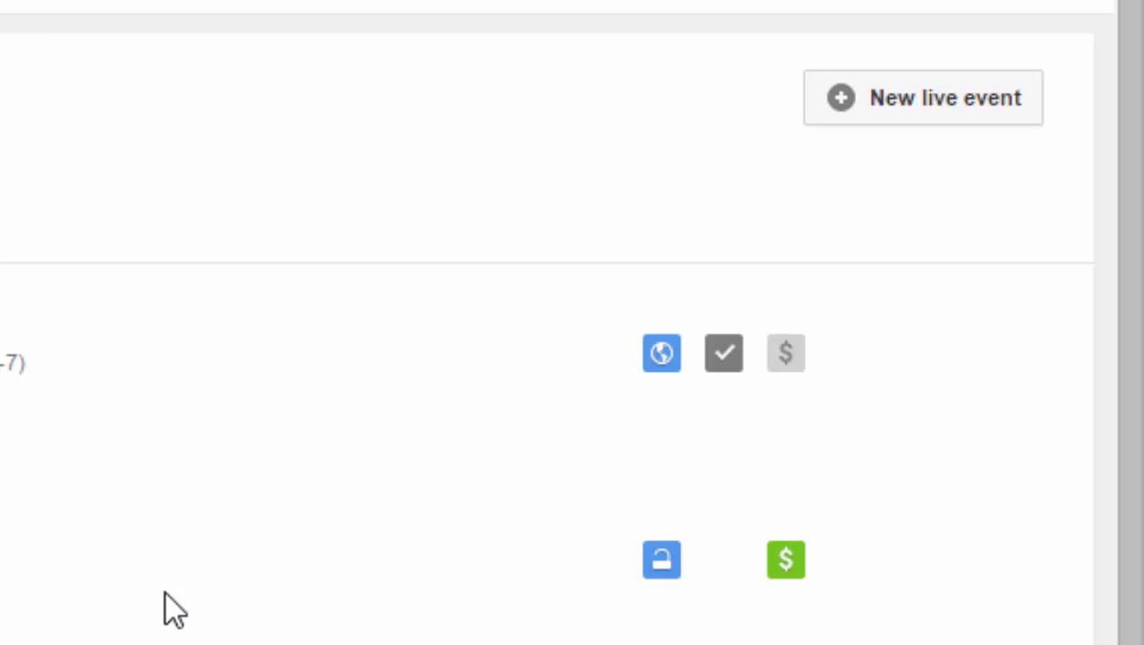
click(929, 111)
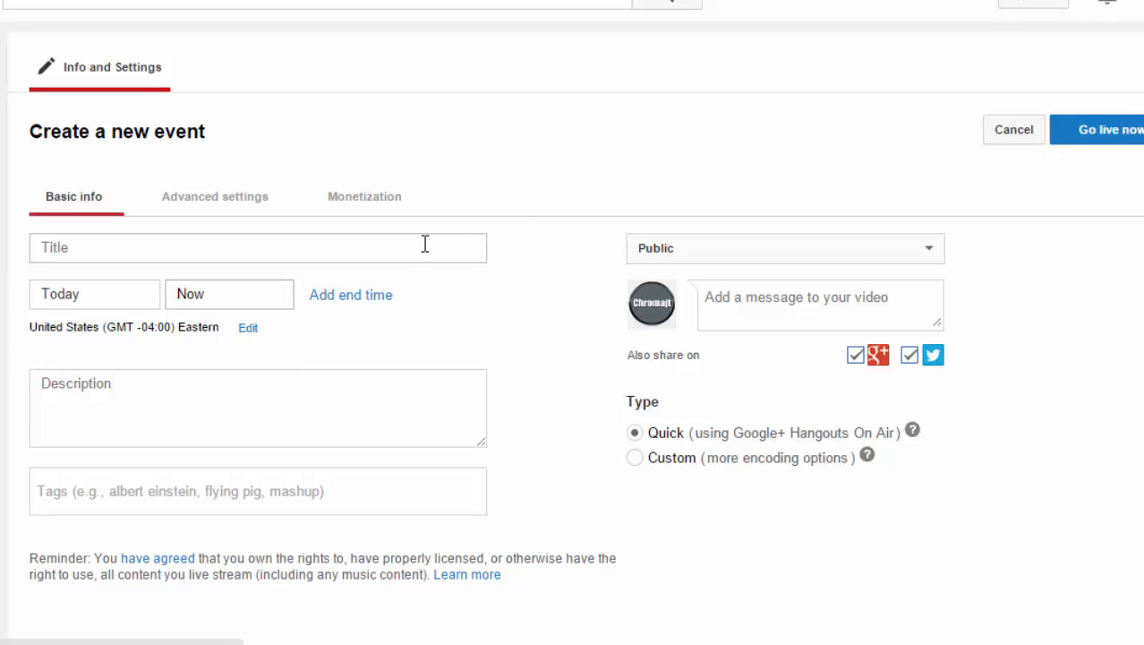
Step: Title the new live event "Test Live Webinar"
click(425, 244)
text(Test)
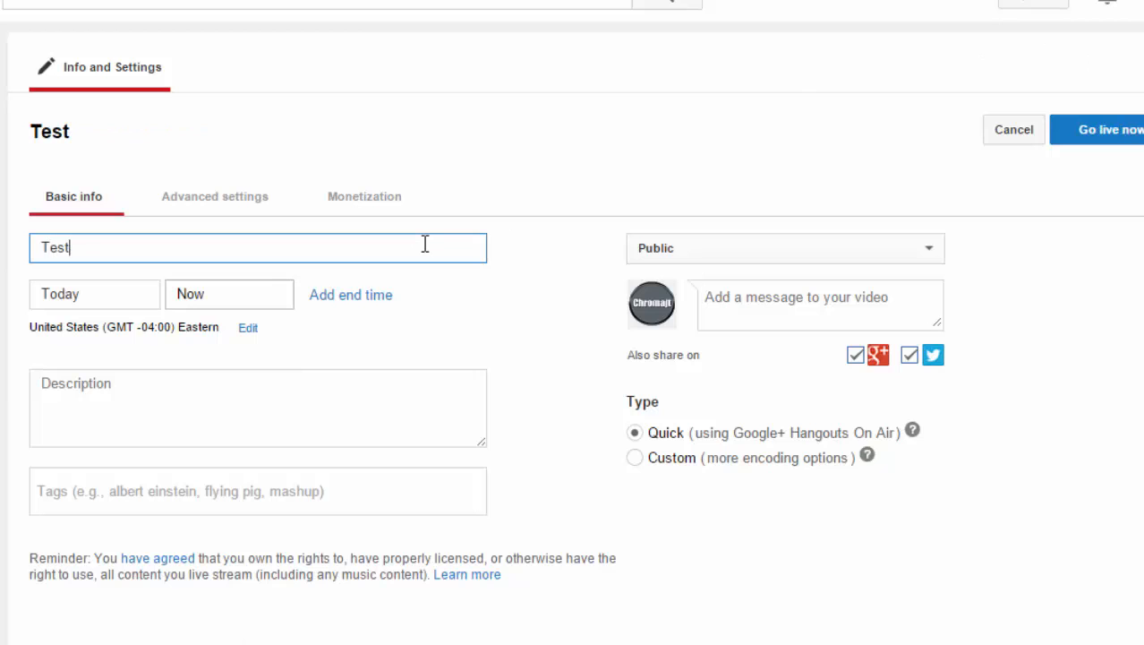
text( Live)
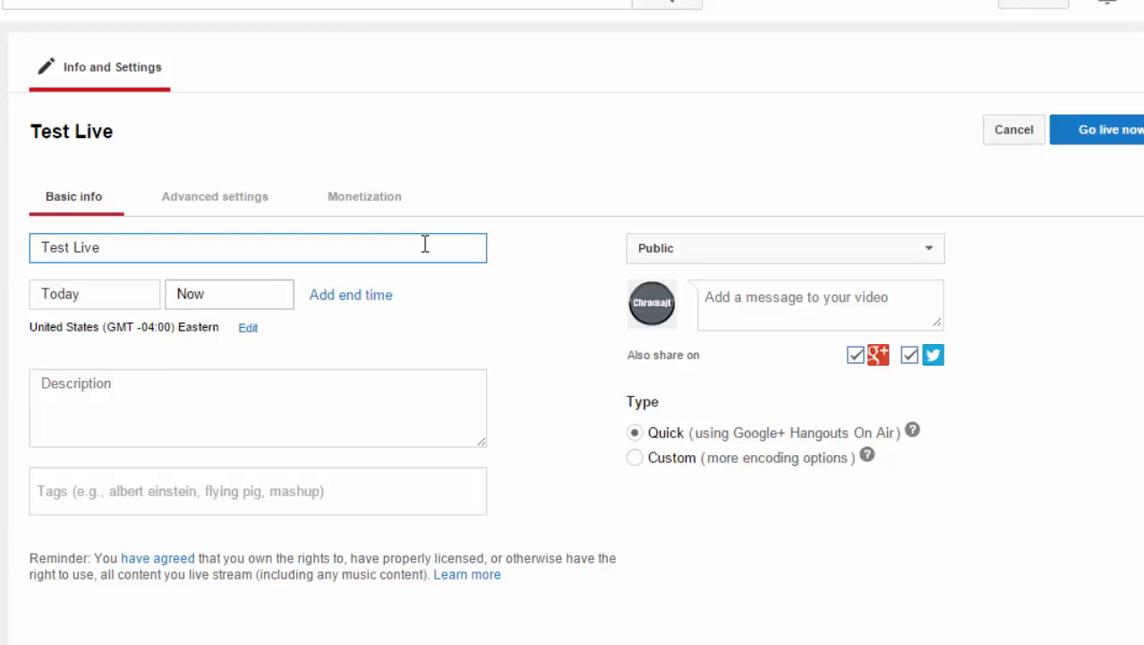
text( Webinar)
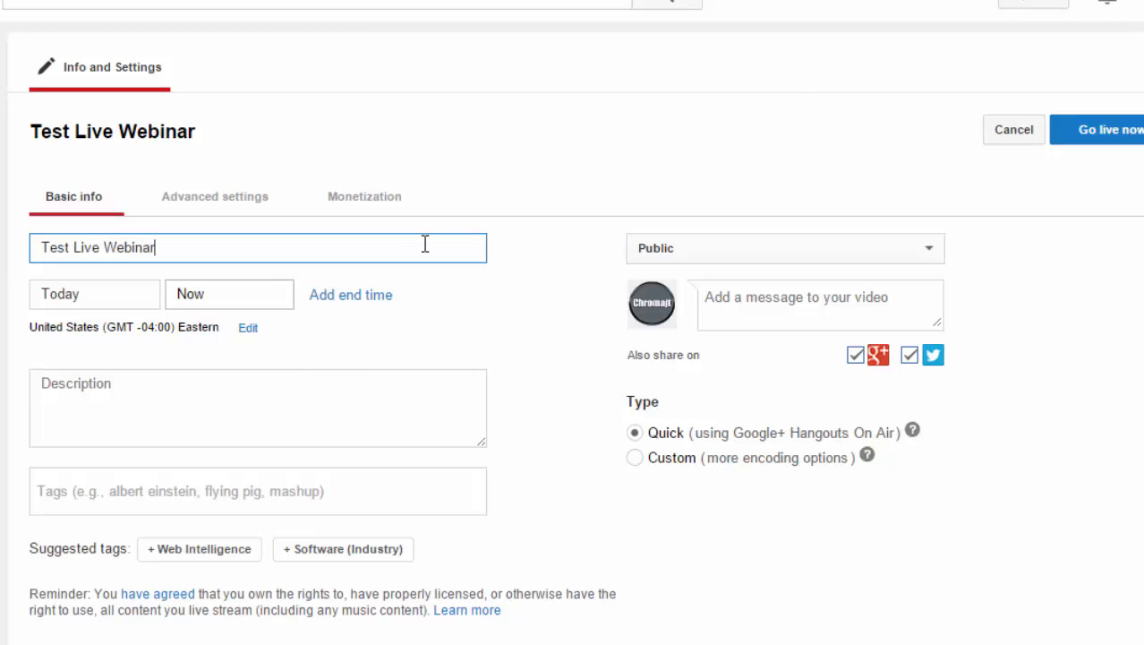
Step: Schedule the live event to start on Mar 19, 2015 at 1:00 PM
click(125, 302)
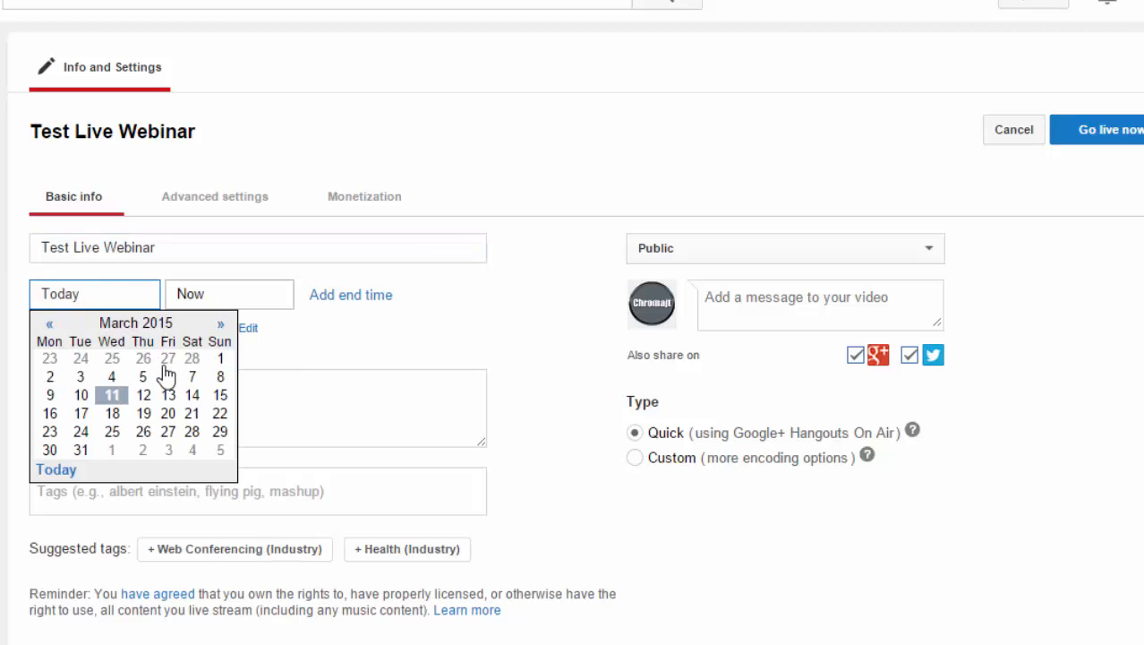
click(152, 419)
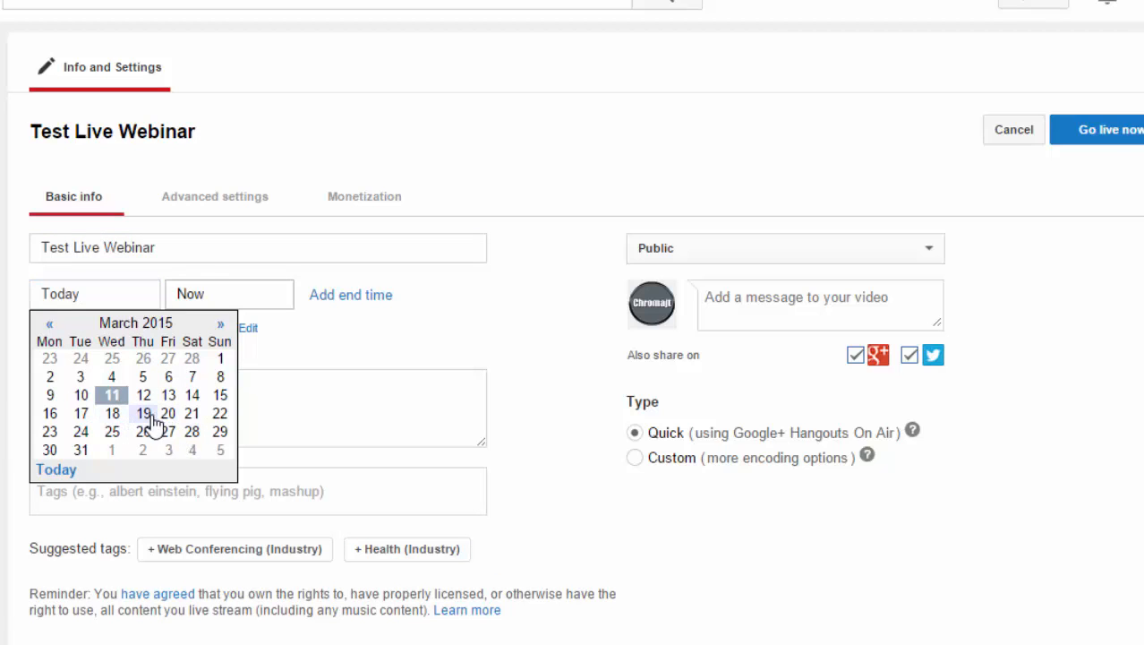
click(217, 299)
drag(315, 350, 304, 443)
click(266, 408)
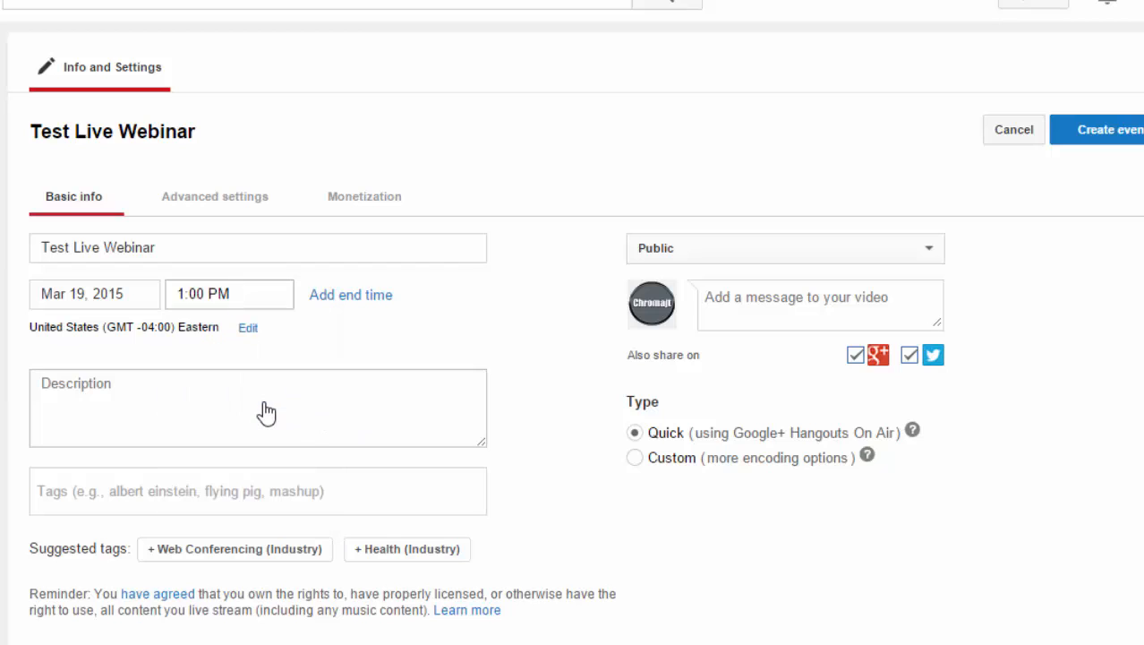
Step: Add an end time to the live event and set it to 2:00 PM
click(355, 298)
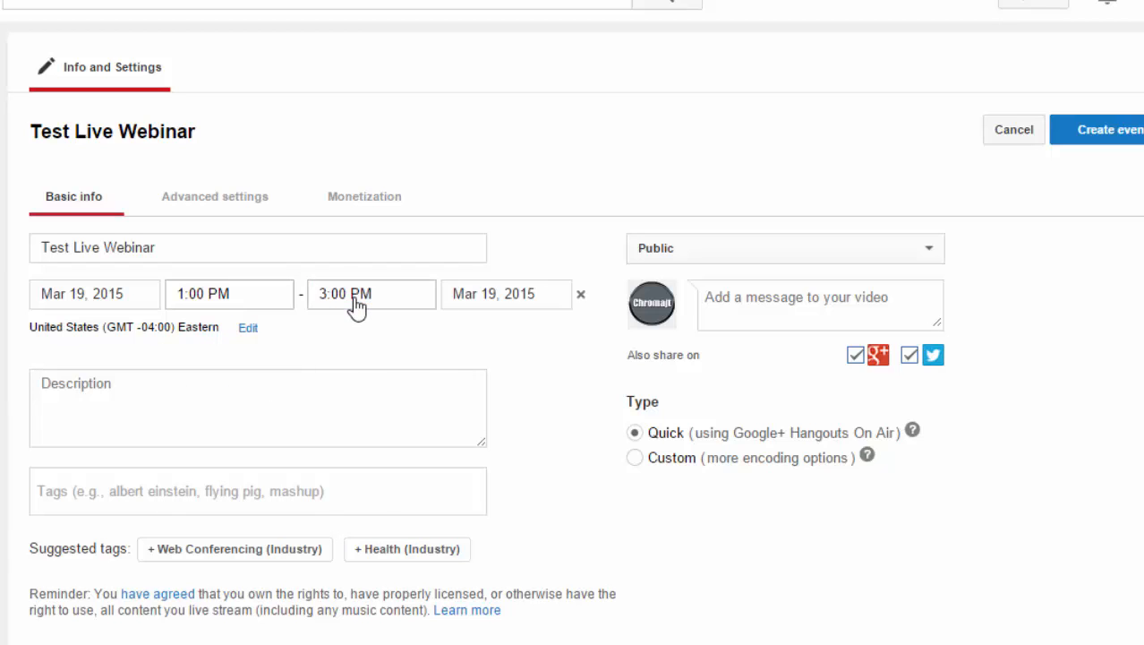
click(354, 303)
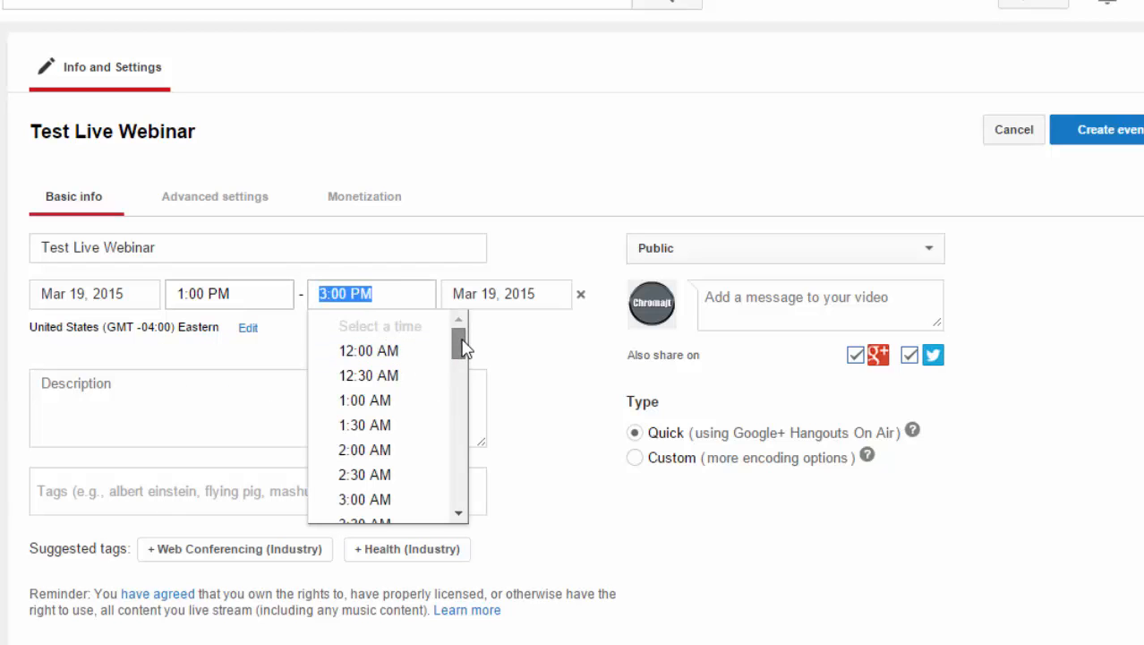
drag(460, 345, 459, 424)
click(394, 497)
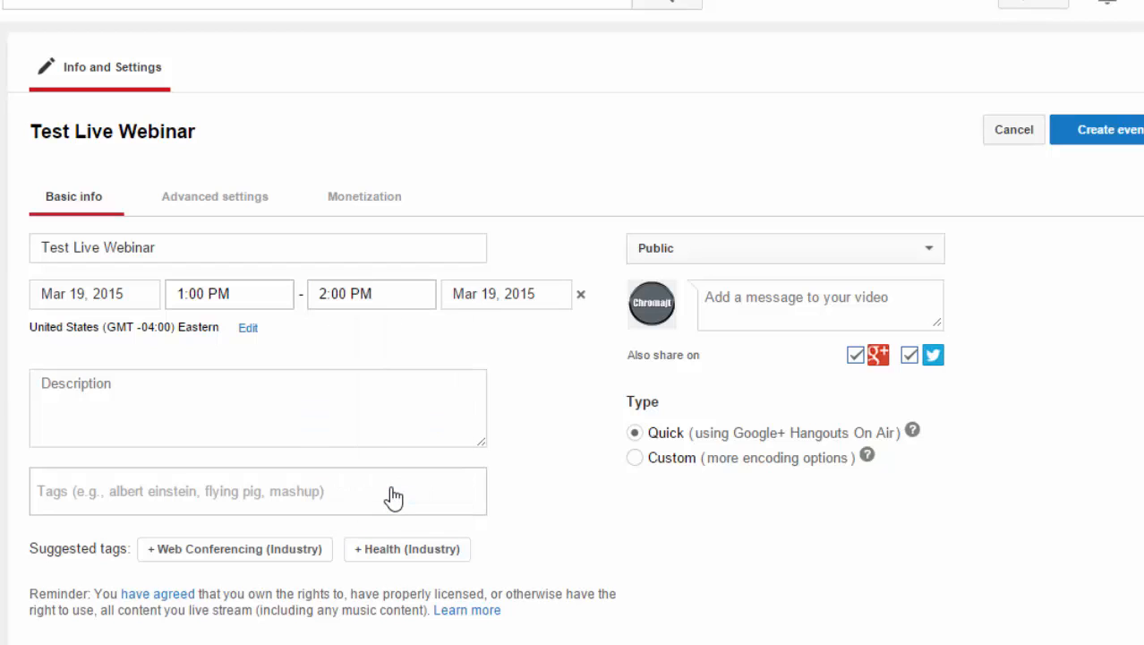
Step: Make the live event Unlisted, leave the description empty, and create the event
click(230, 413)
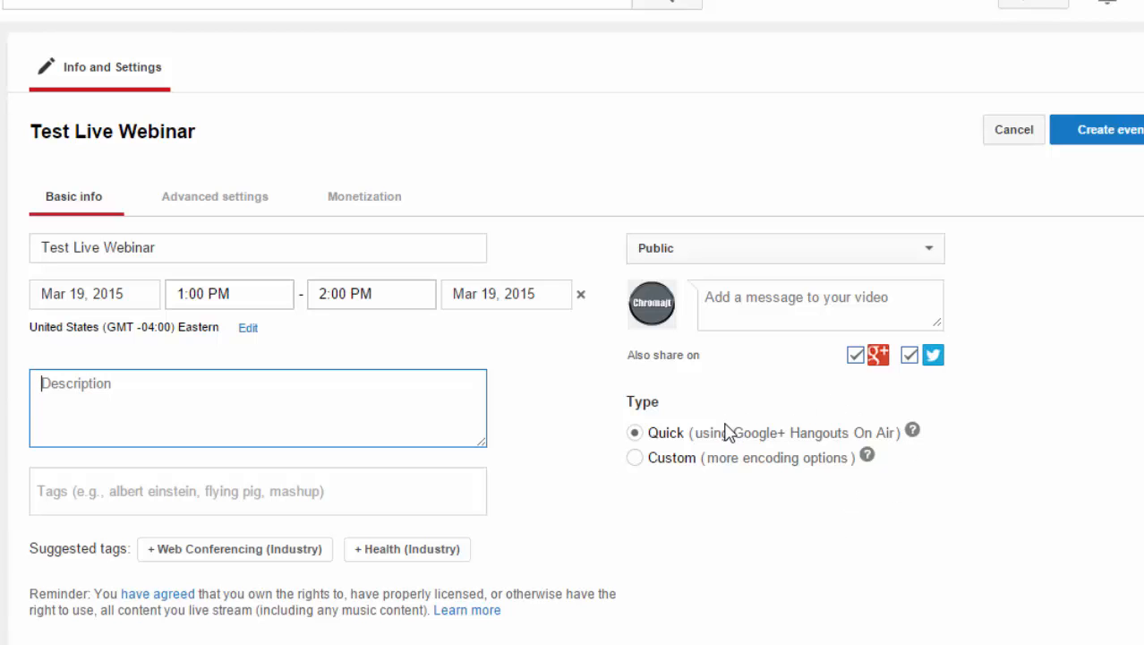
click(728, 258)
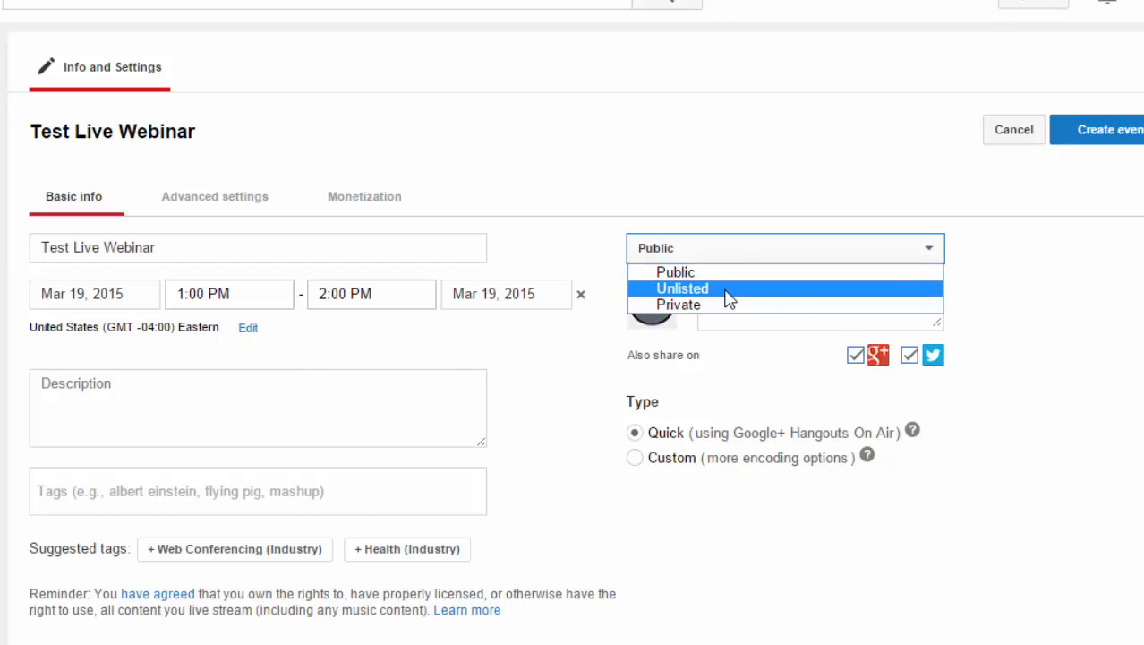
click(726, 290)
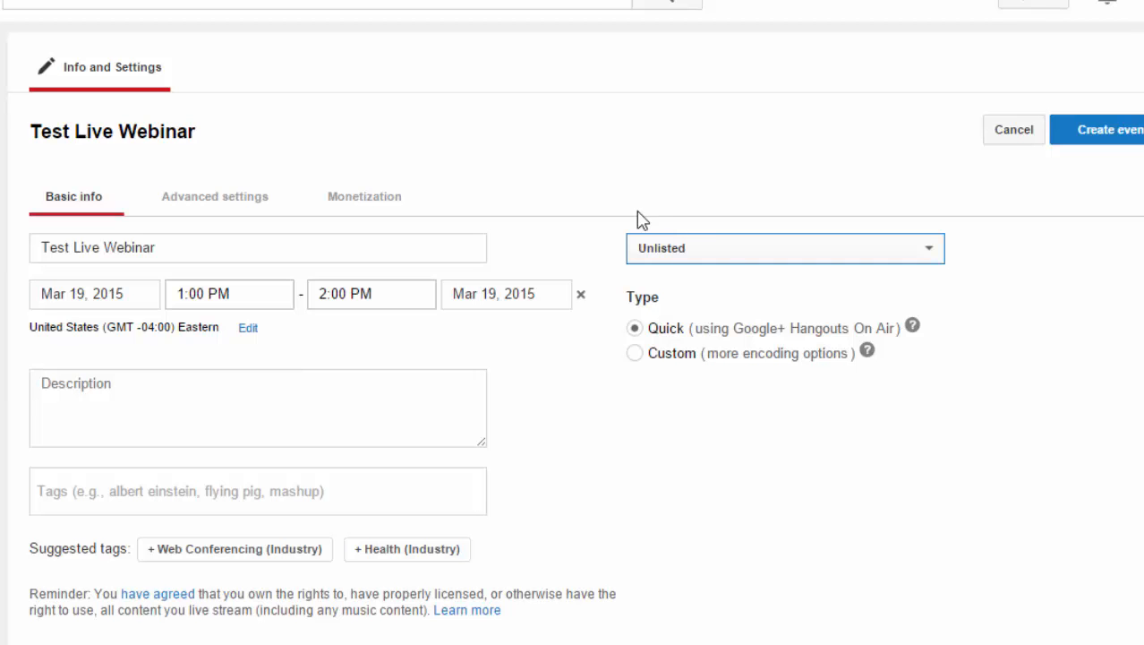
click(1094, 143)
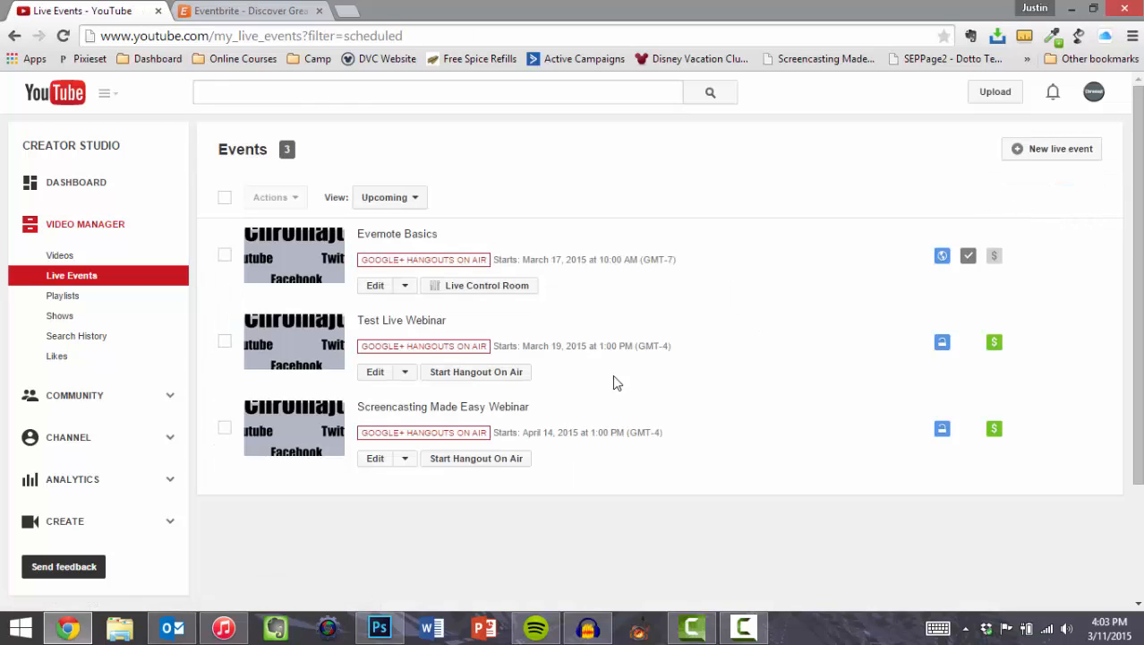
Step: Open the watch page of the Test Live Webinar event and select its full web address
click(418, 322)
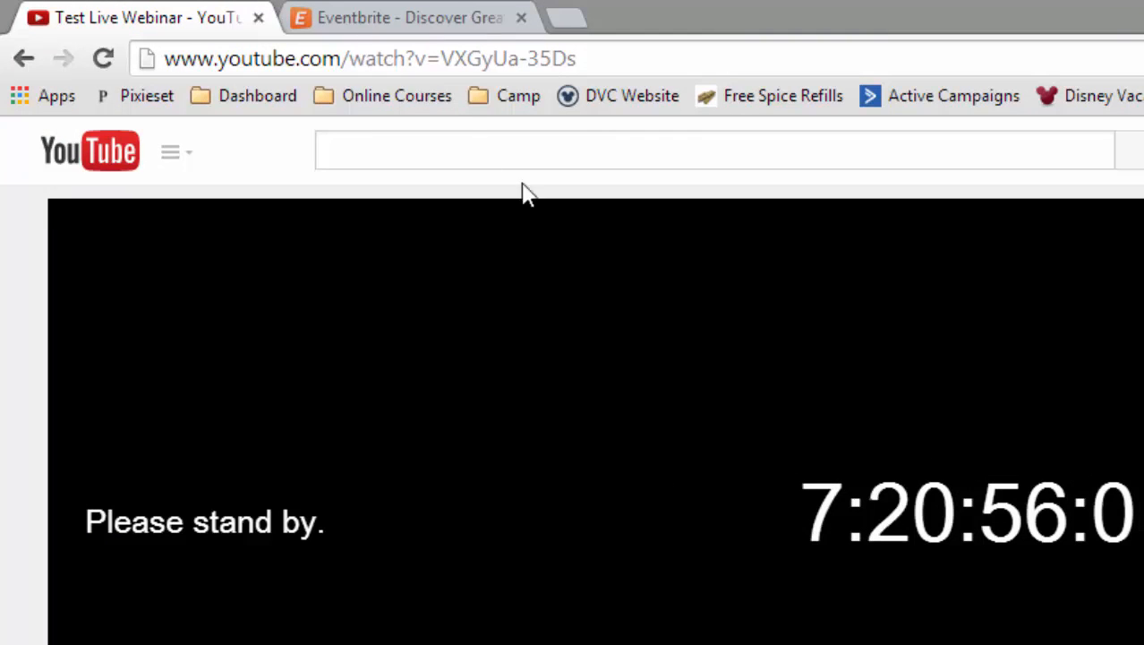
click(440, 60)
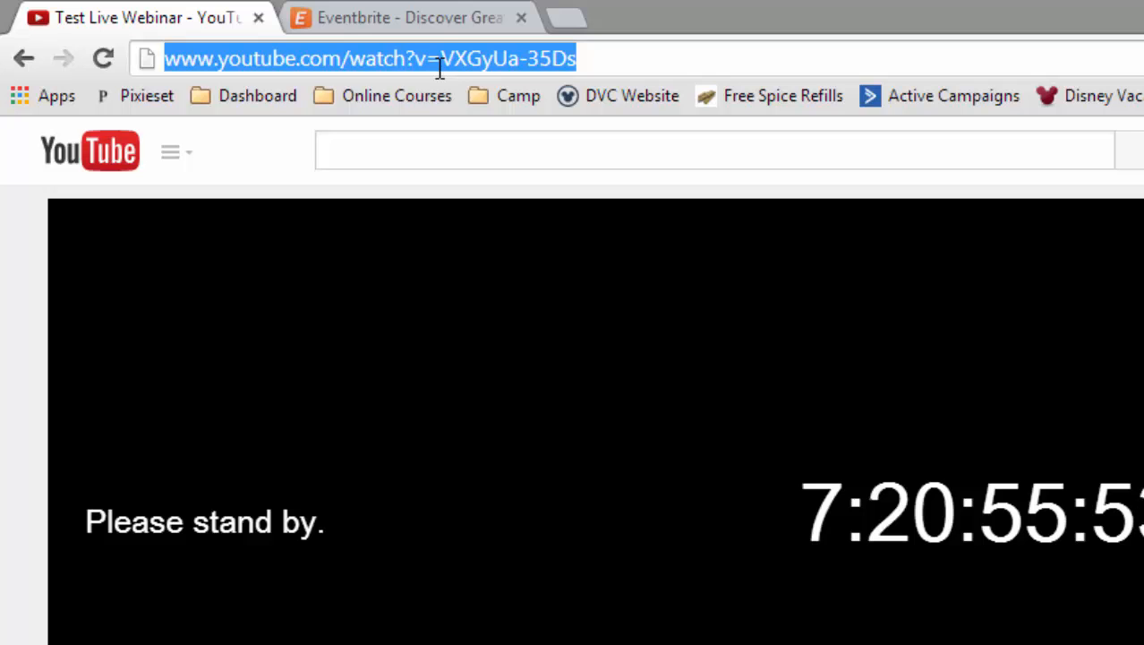
Step: Switch to Eventbrite, start a new event titled "Test Webinar Live", and set its location as an online event
click(431, 33)
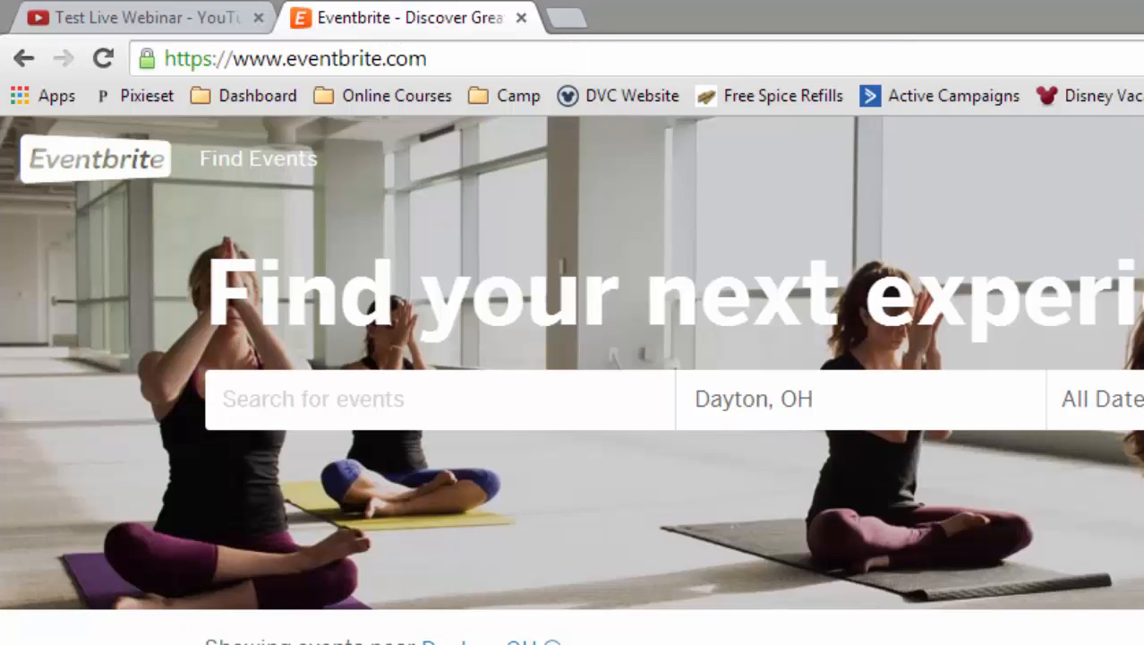
click(1067, 97)
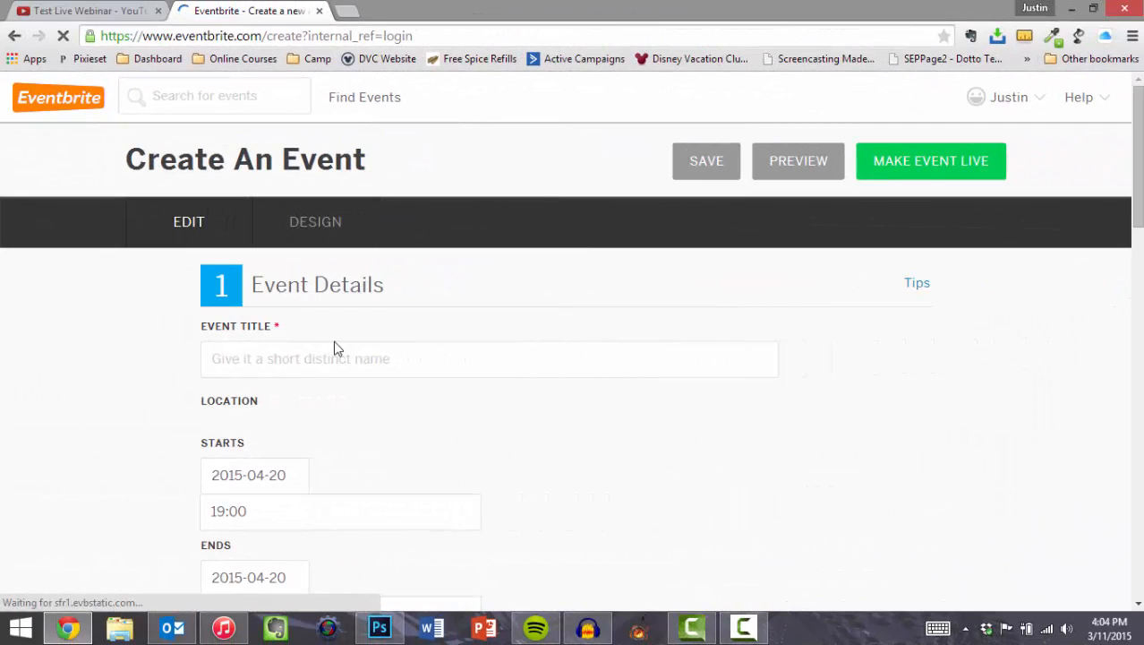
click(337, 350)
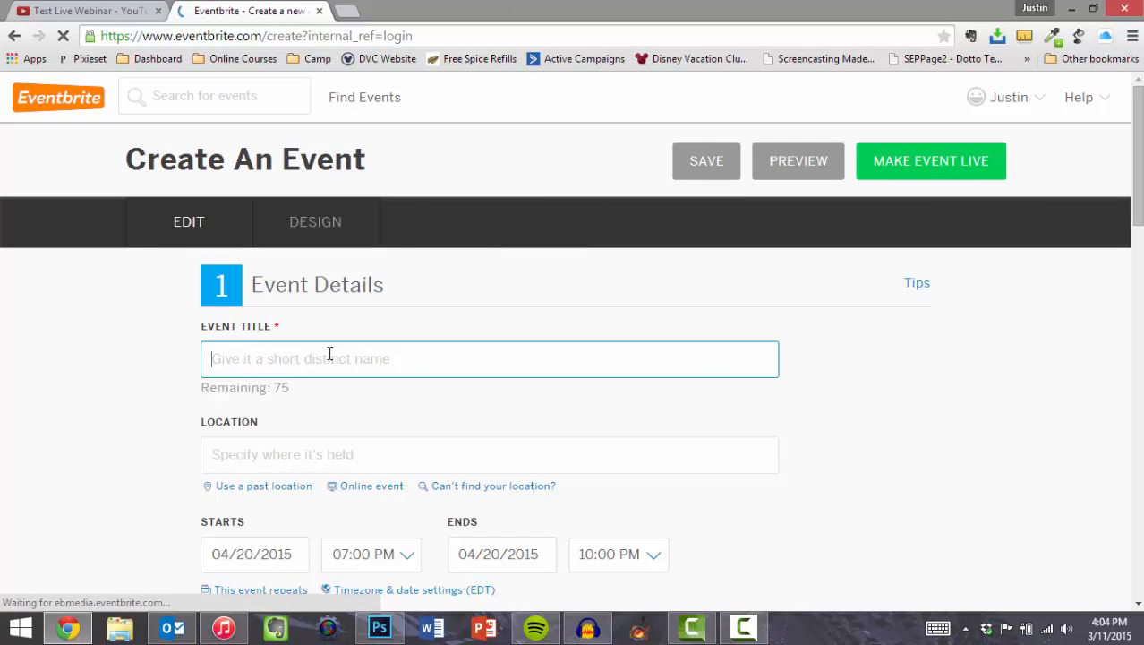
text(Test )
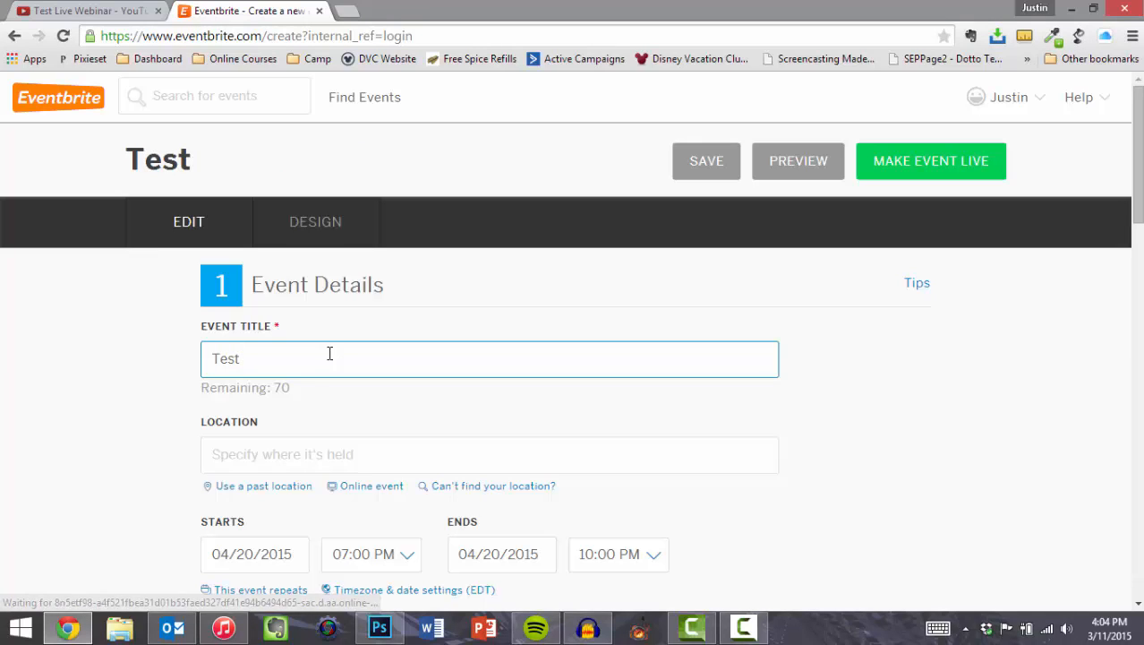
text(Web)
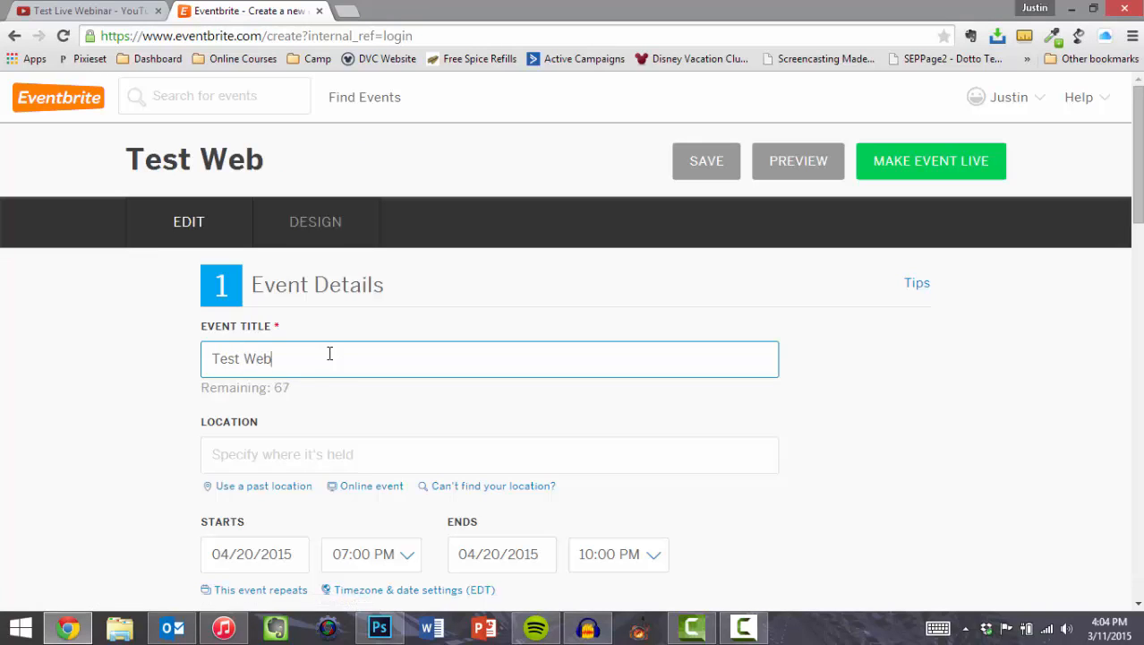
text(inar Live)
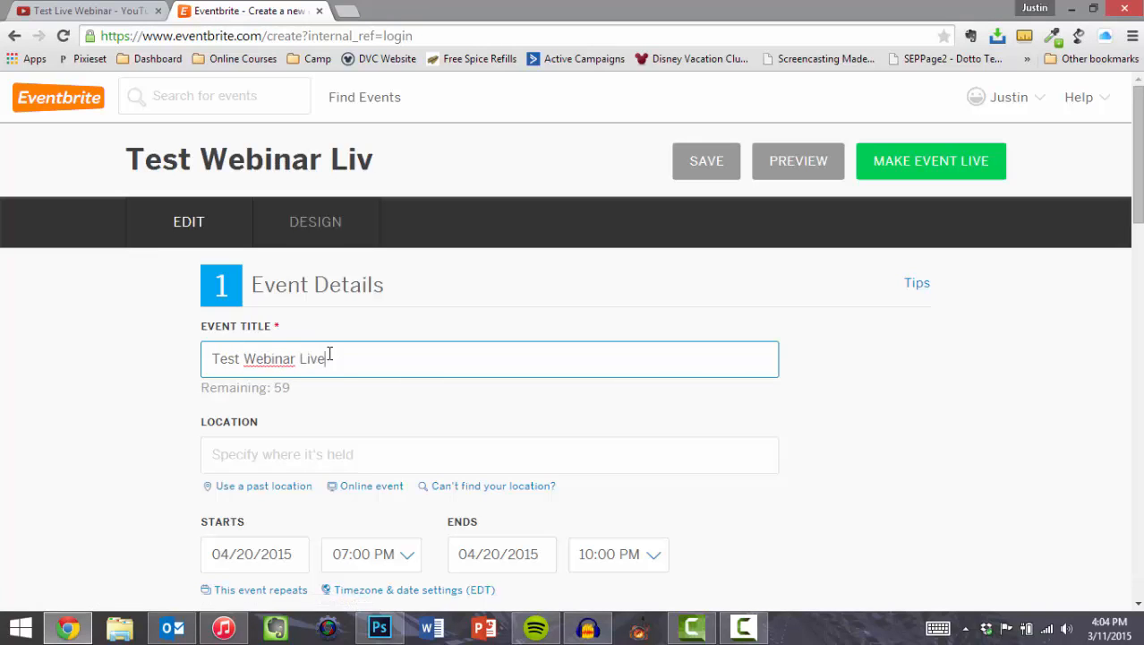
key(Tab)
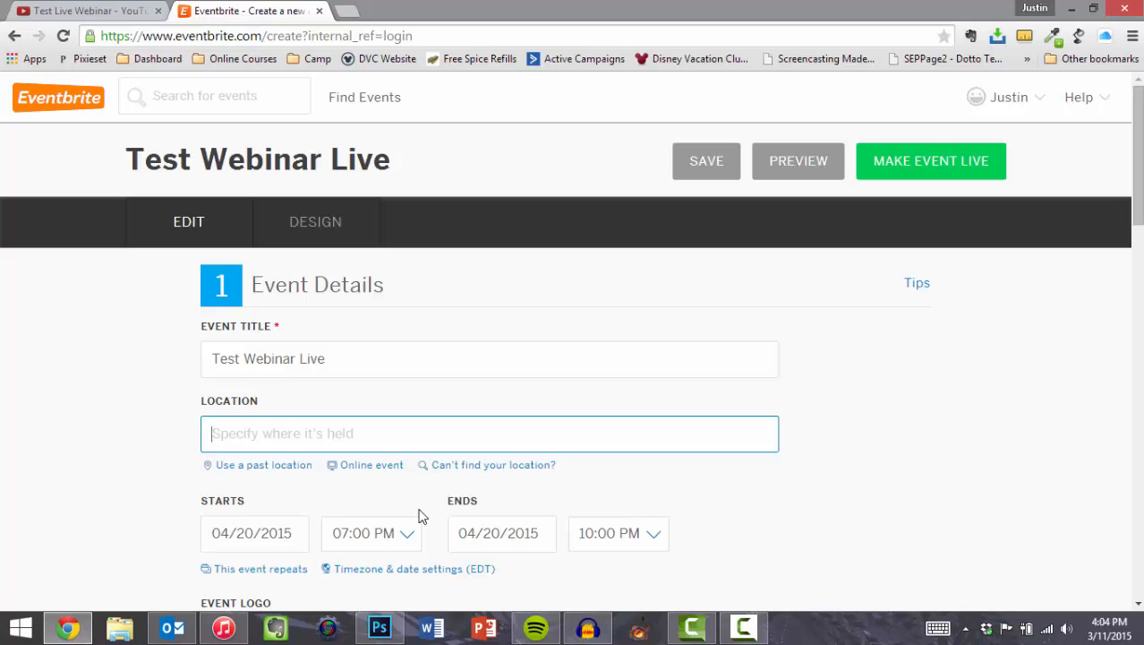
click(374, 467)
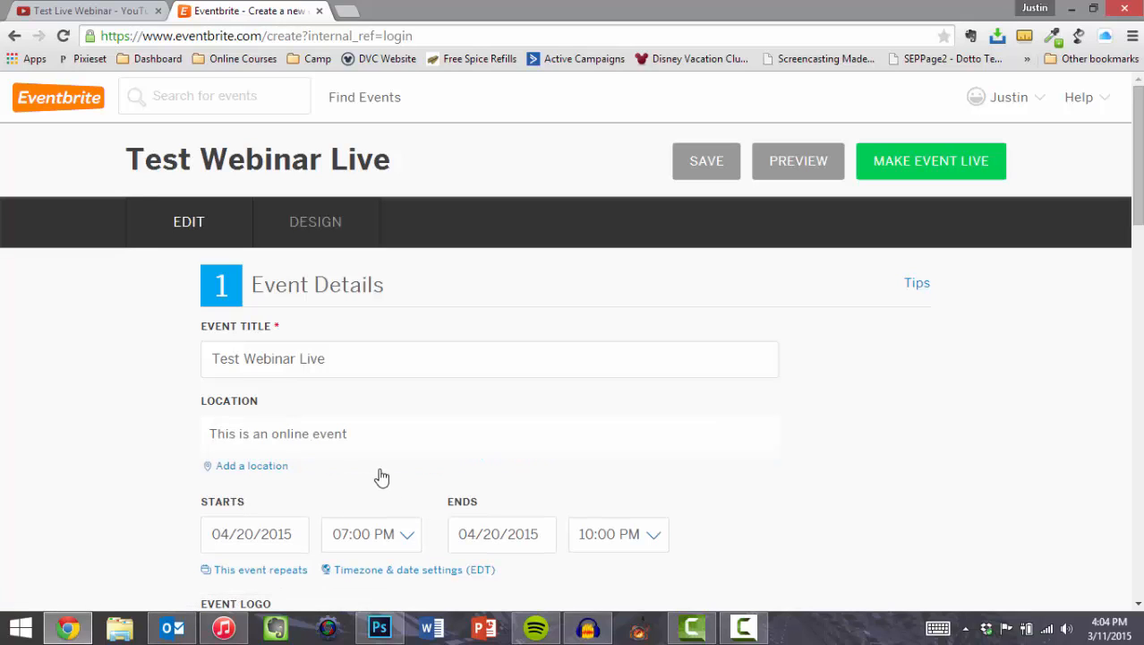
Step: Set the Eventbrite event's start to 03/19/2015 at 01:00 PM
click(275, 532)
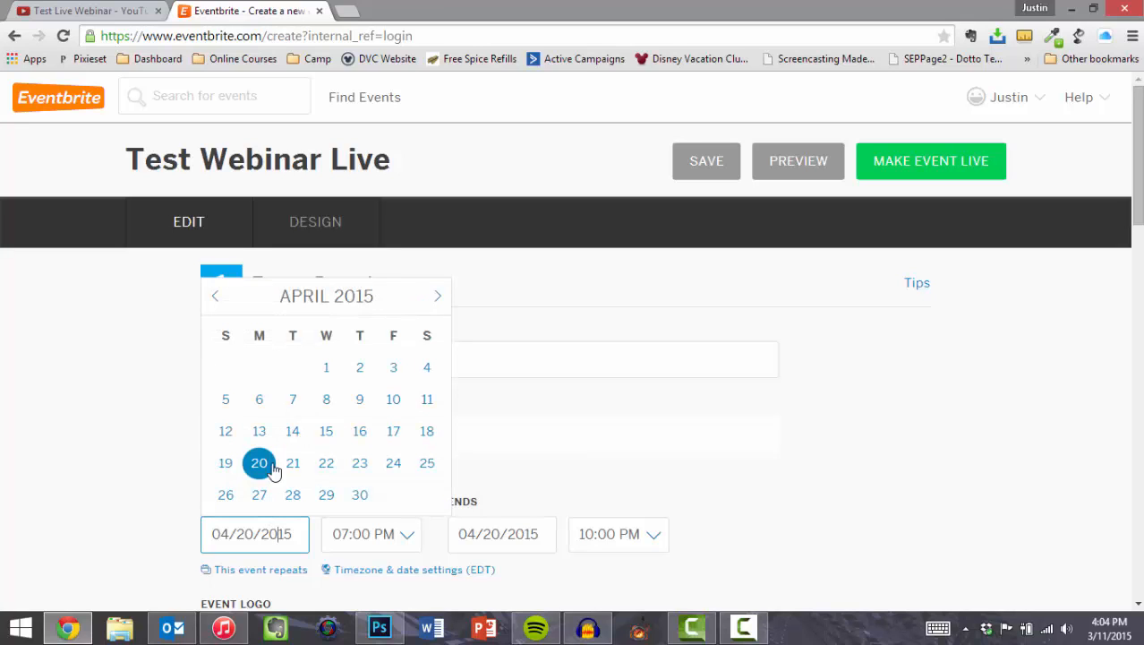
click(218, 300)
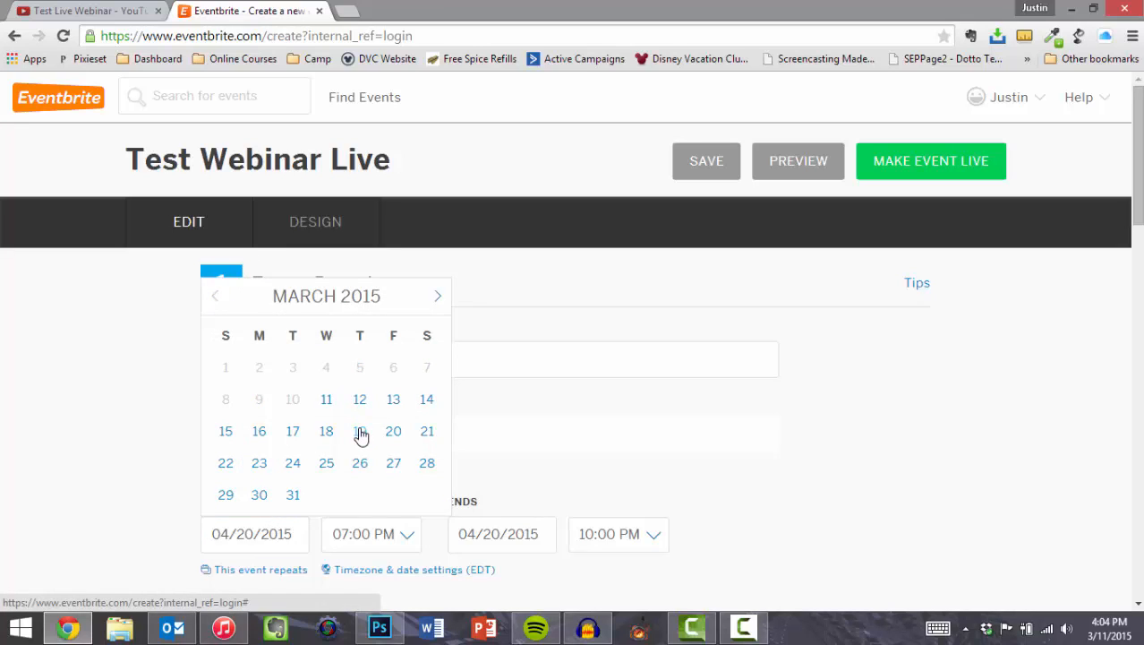
click(360, 432)
click(393, 540)
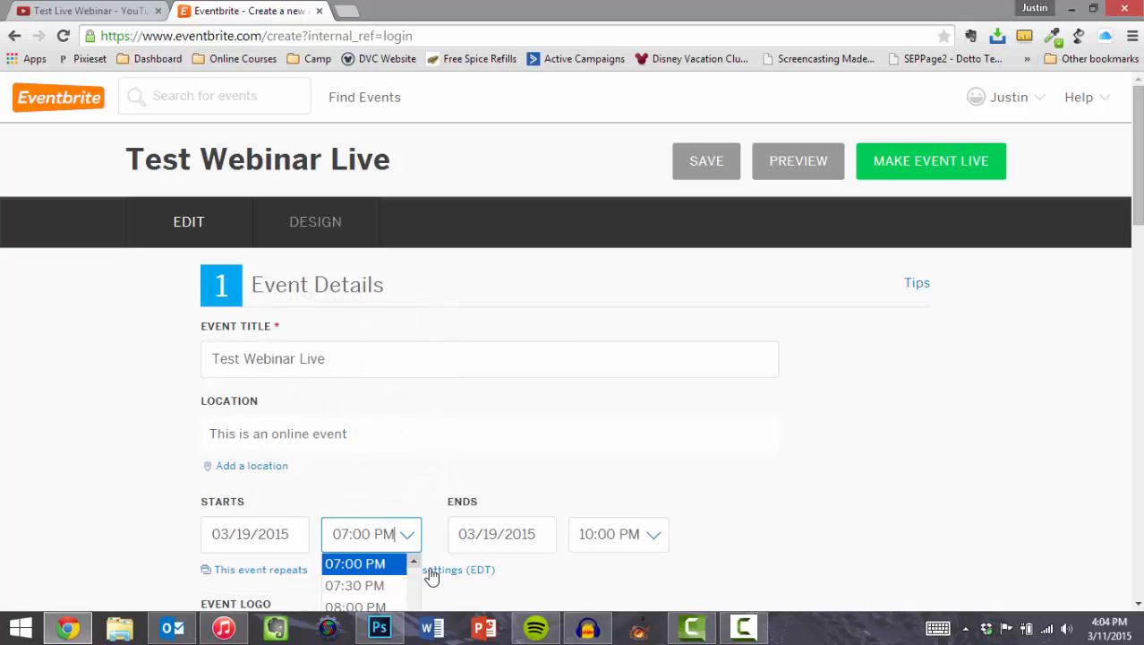
scroll(417, 568, up, 1)
scroll(417, 566, up, 4)
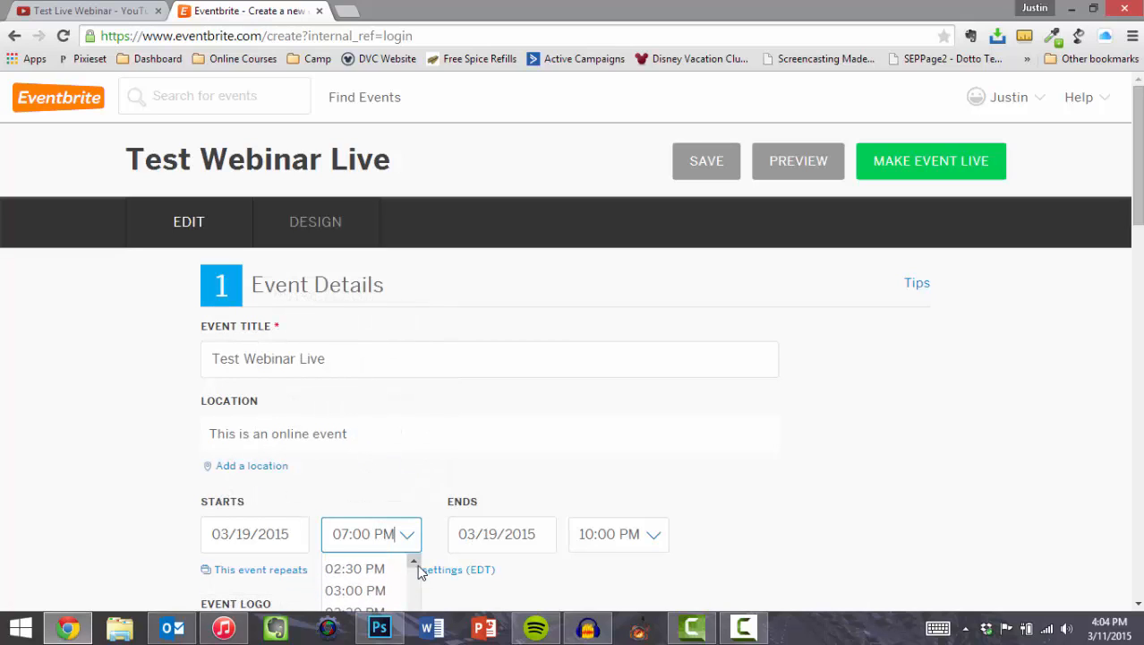
scroll(391, 575, up, 1)
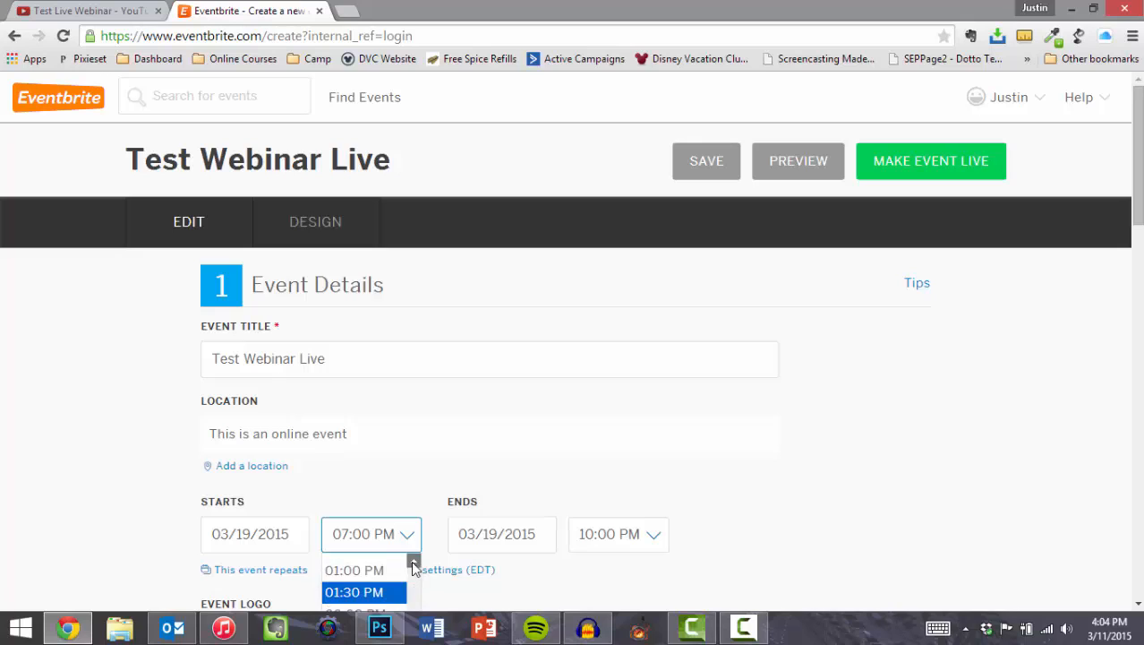
click(393, 578)
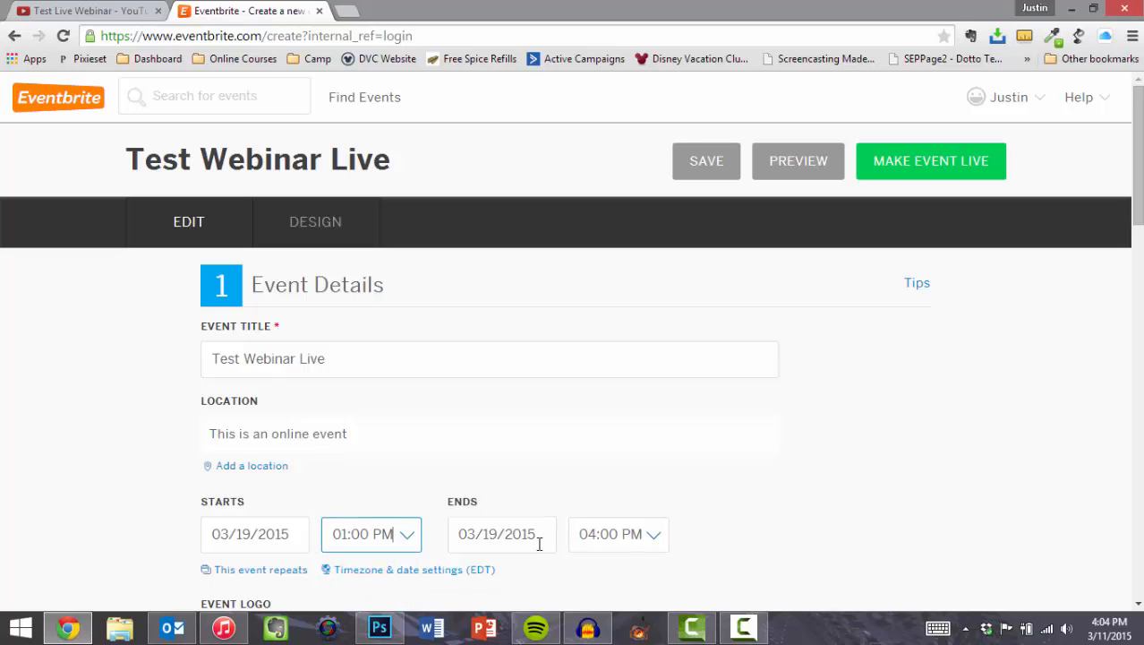
Step: Set the event's end time to 02:00 PM on 03/19/2015
click(654, 535)
scroll(659, 573, up, 3)
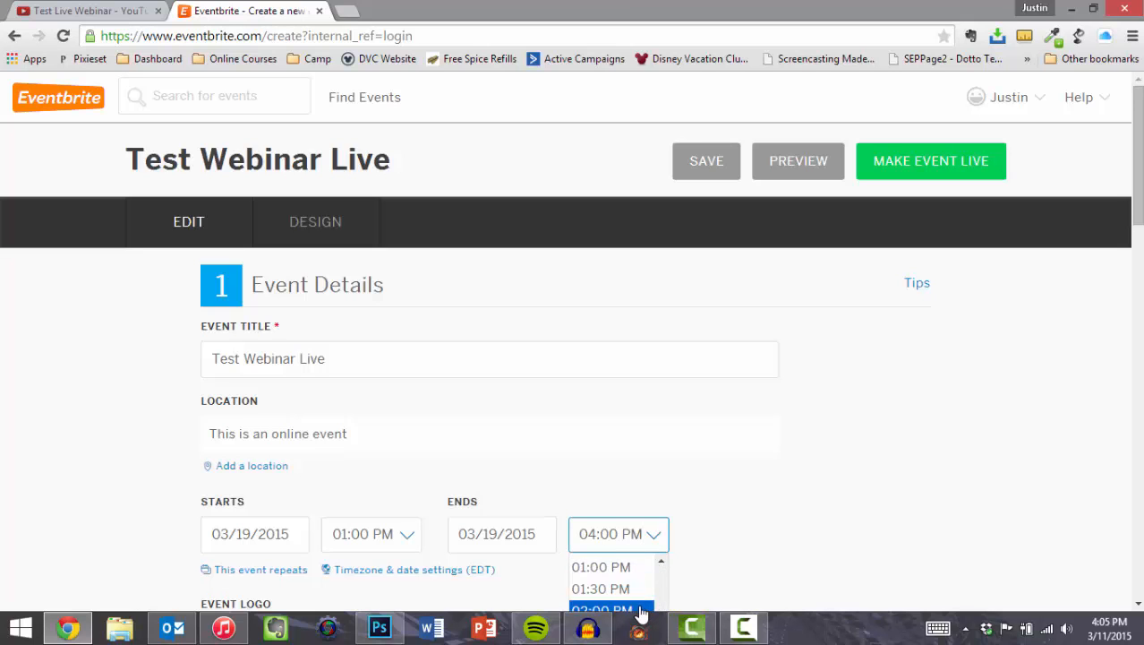
click(643, 610)
click(767, 551)
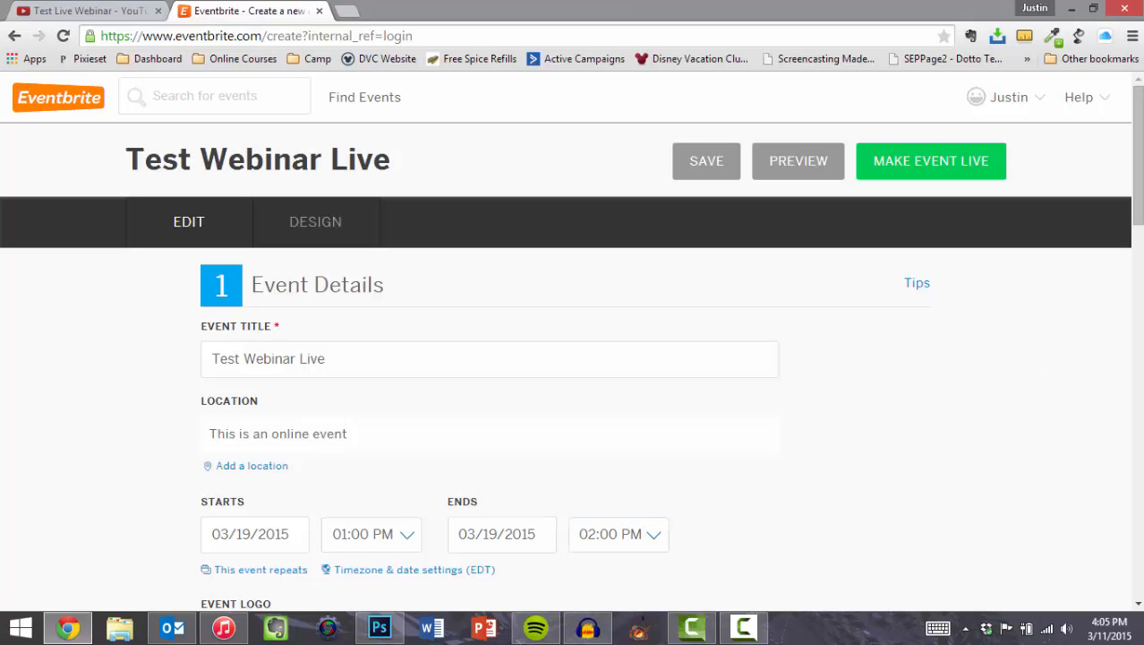
Step: Add a free ticket named "Test Webinar Registration" with 1000 available, leaving the event logo and description empty
drag(1141, 220, 1135, 291)
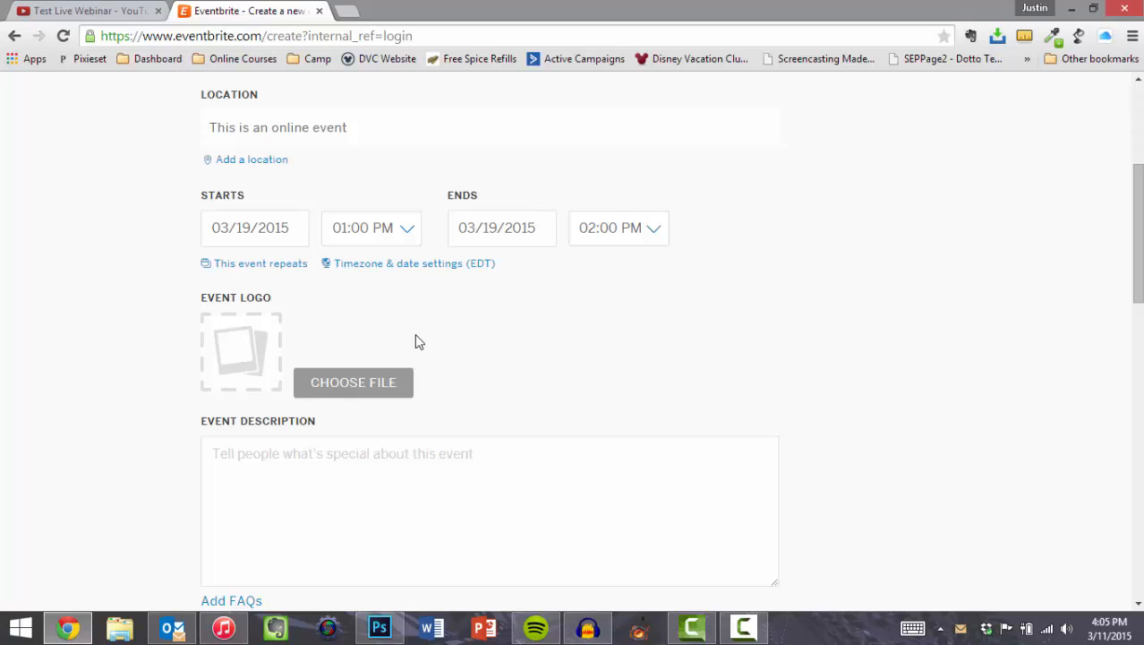
scroll(1129, 318, down, 6)
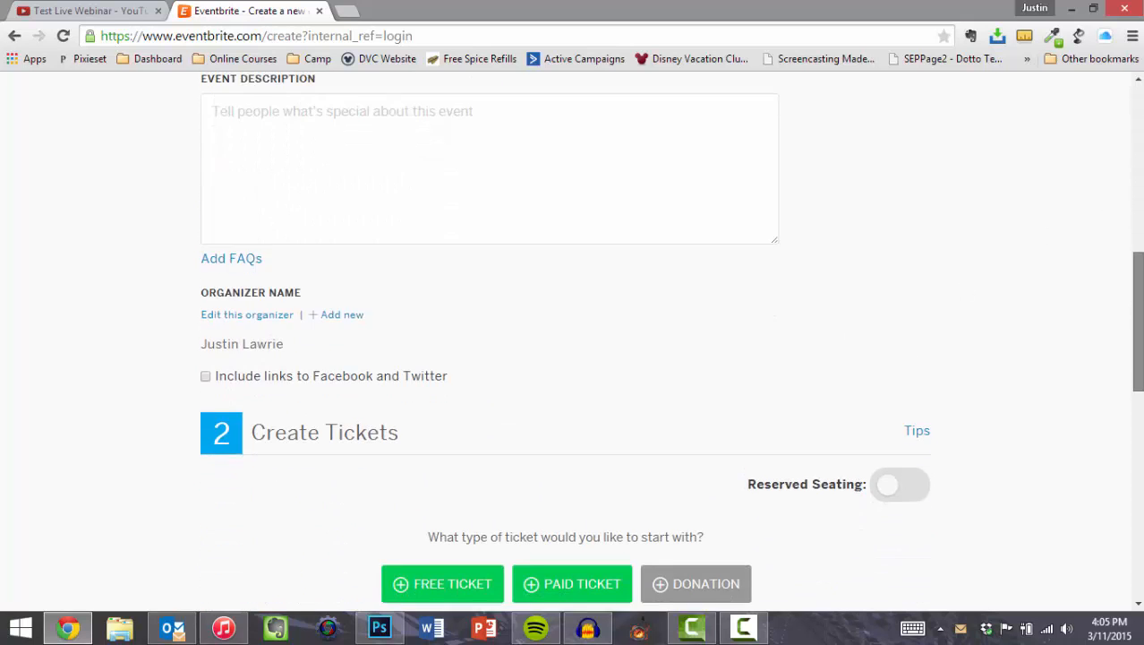
drag(1126, 311, 1125, 309)
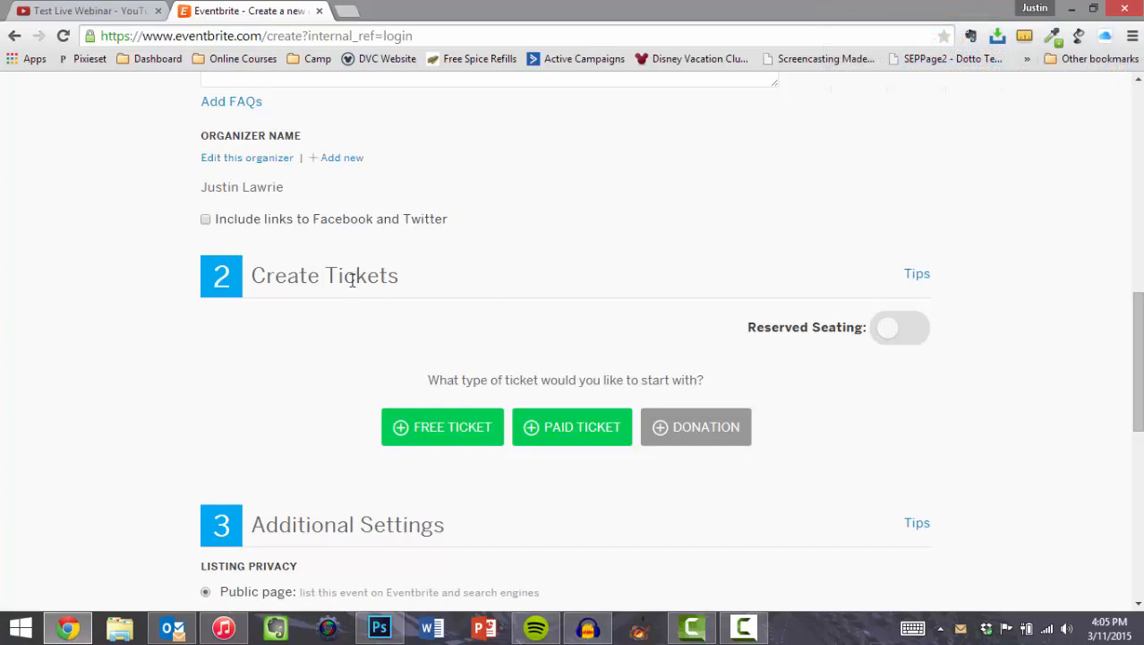
click(453, 430)
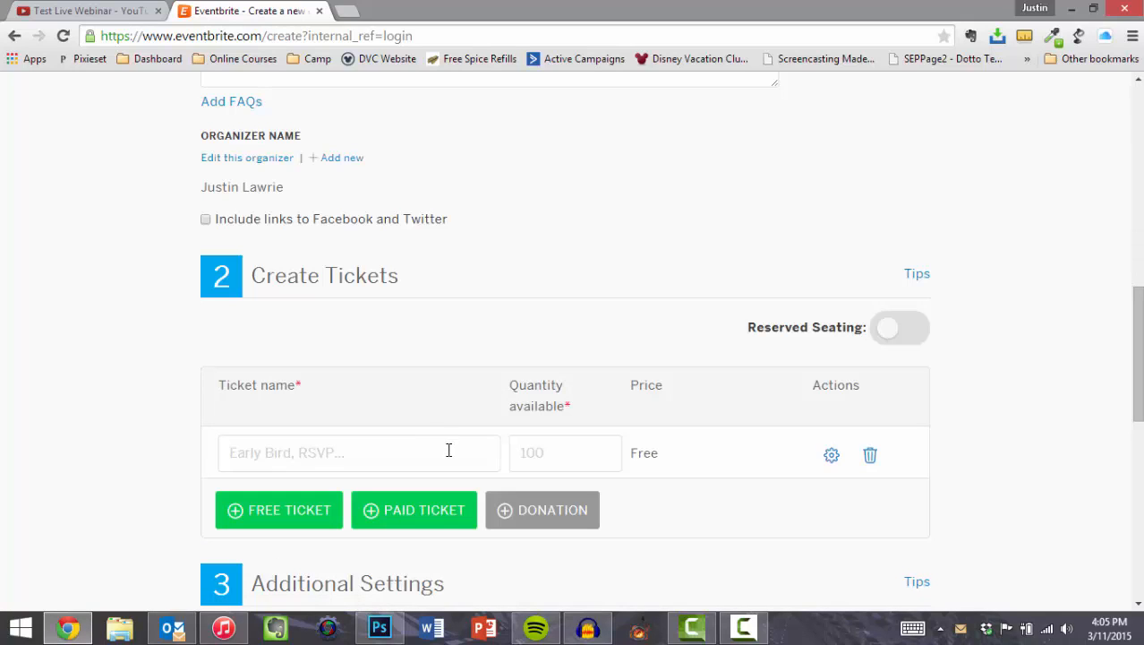
click(448, 451)
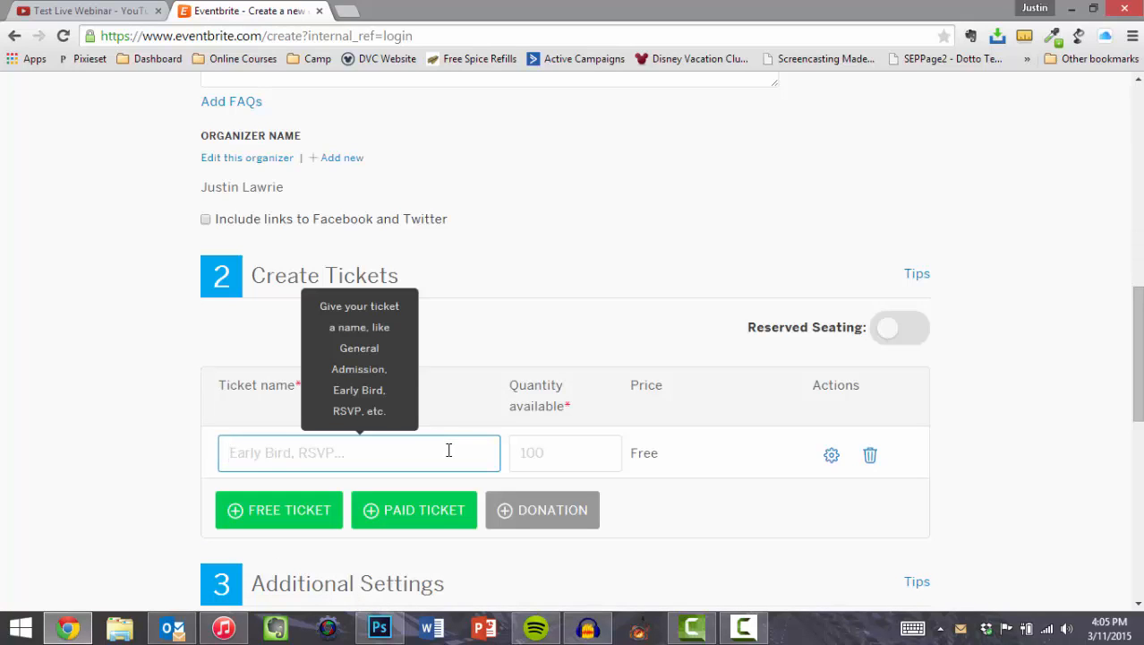
text(Test W)
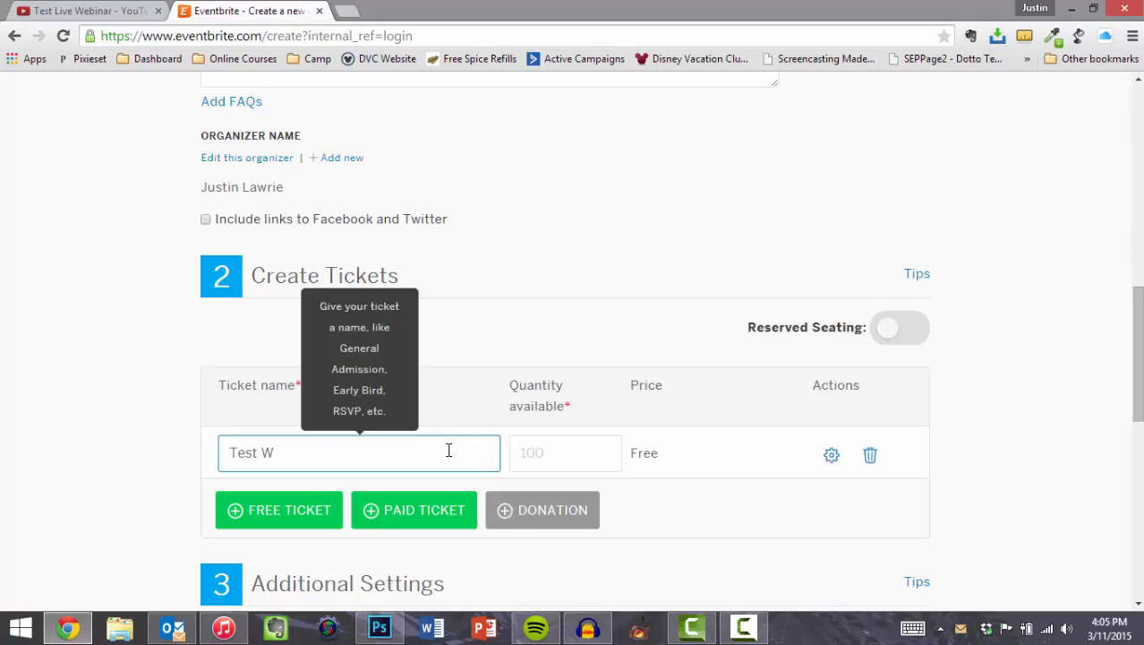
text(ebinar Reg)
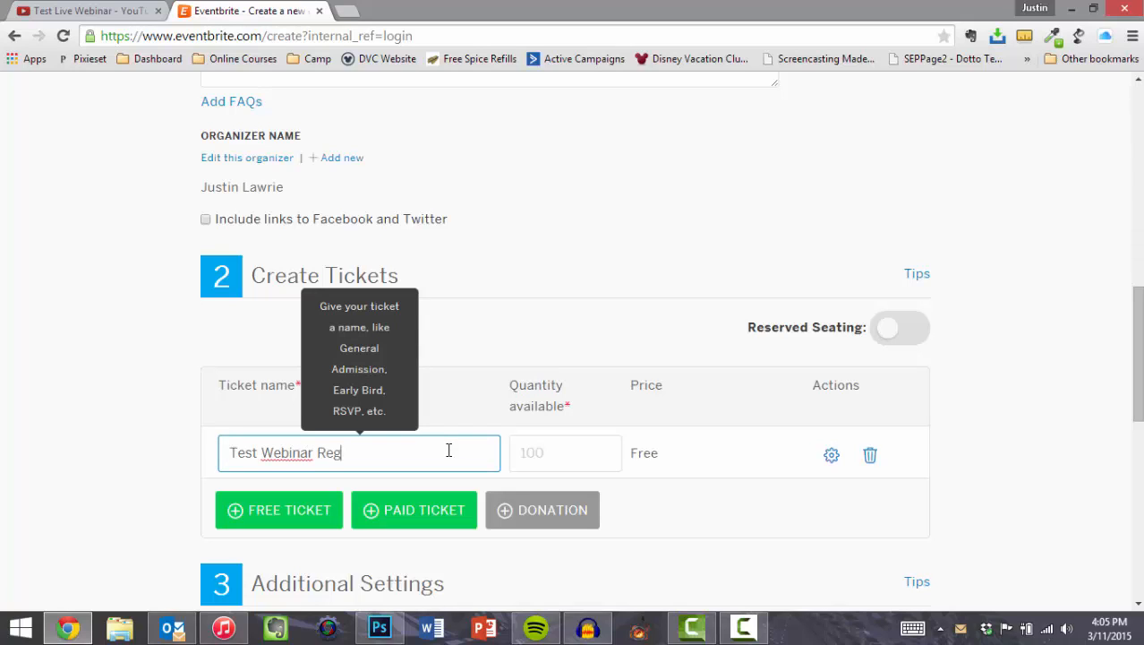
text(istration)
key(Tab)
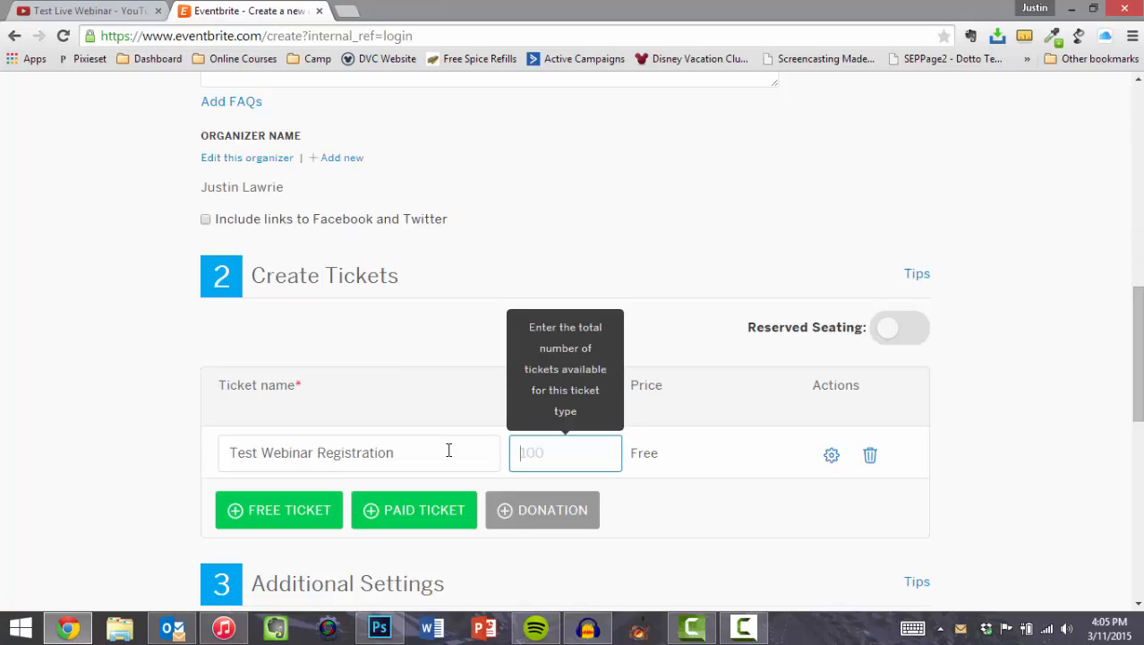
text(1000)
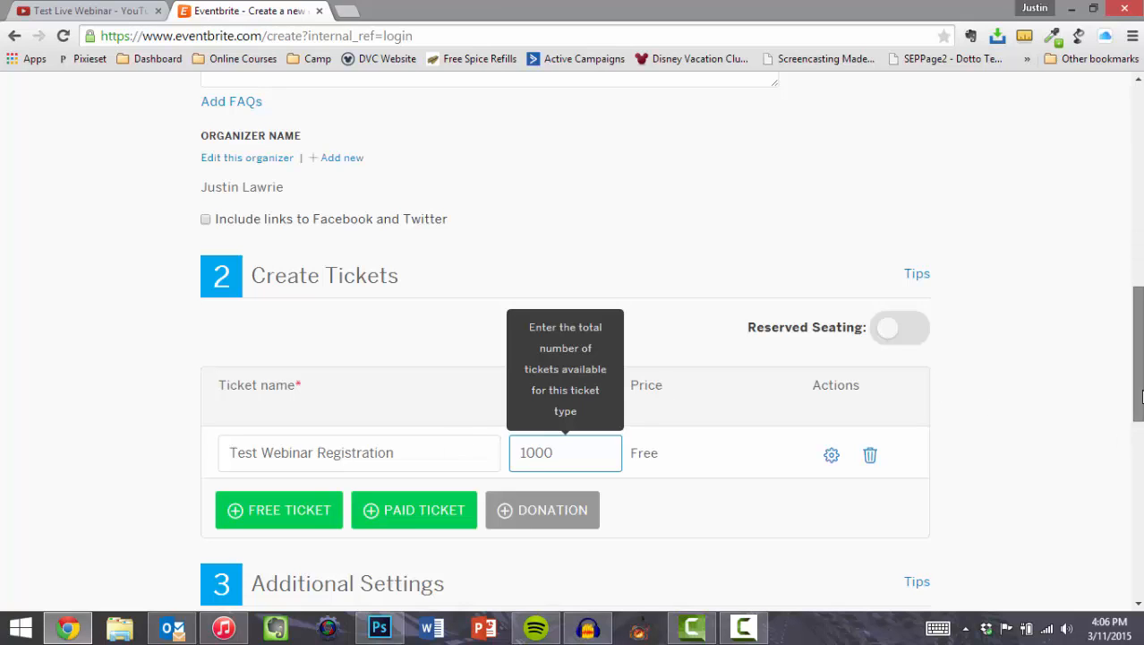
Step: Categorize the event as Seminar or Talk, with topic Science & Technology and sub-topic Other
drag(1137, 420, 1138, 443)
scroll(363, 342, down, 4)
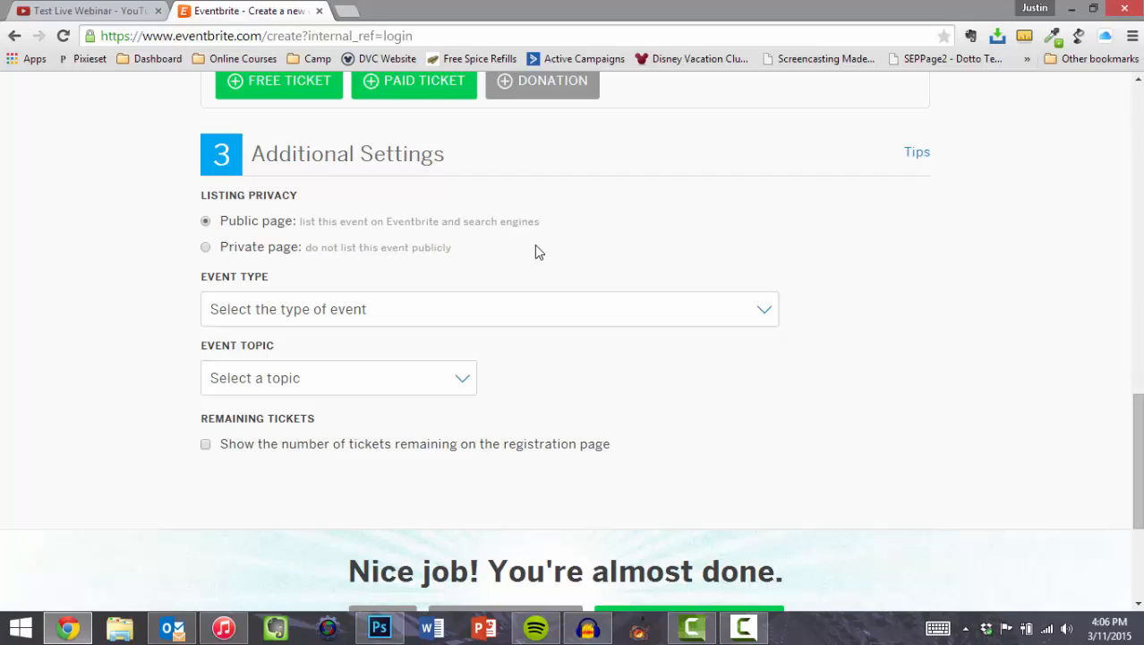
click(347, 328)
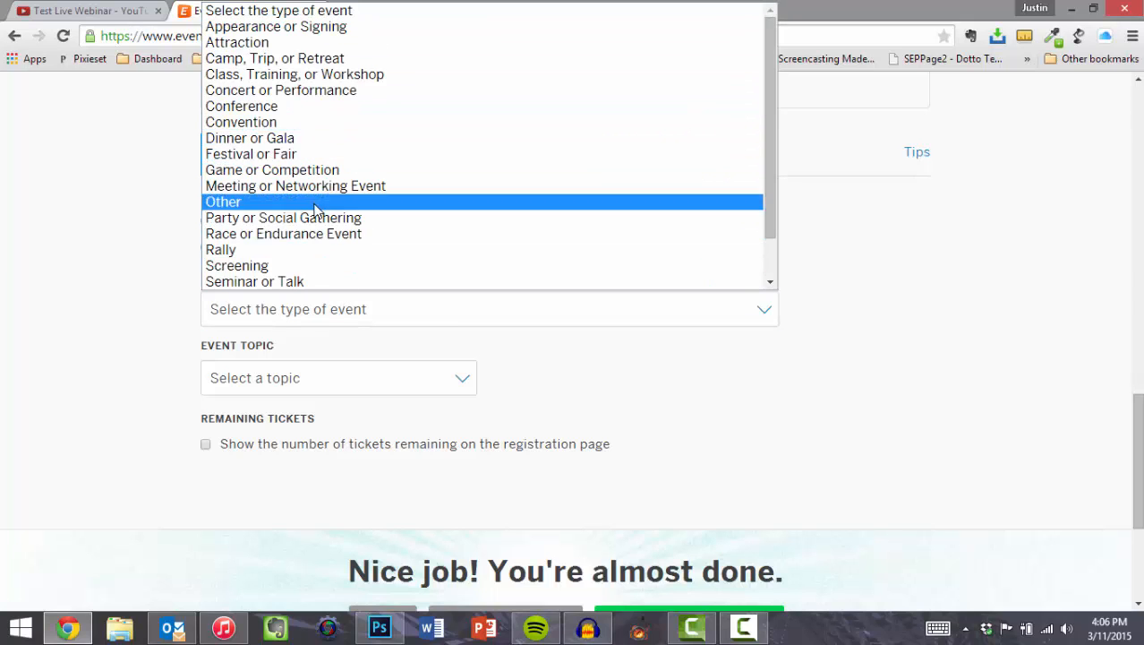
click(299, 282)
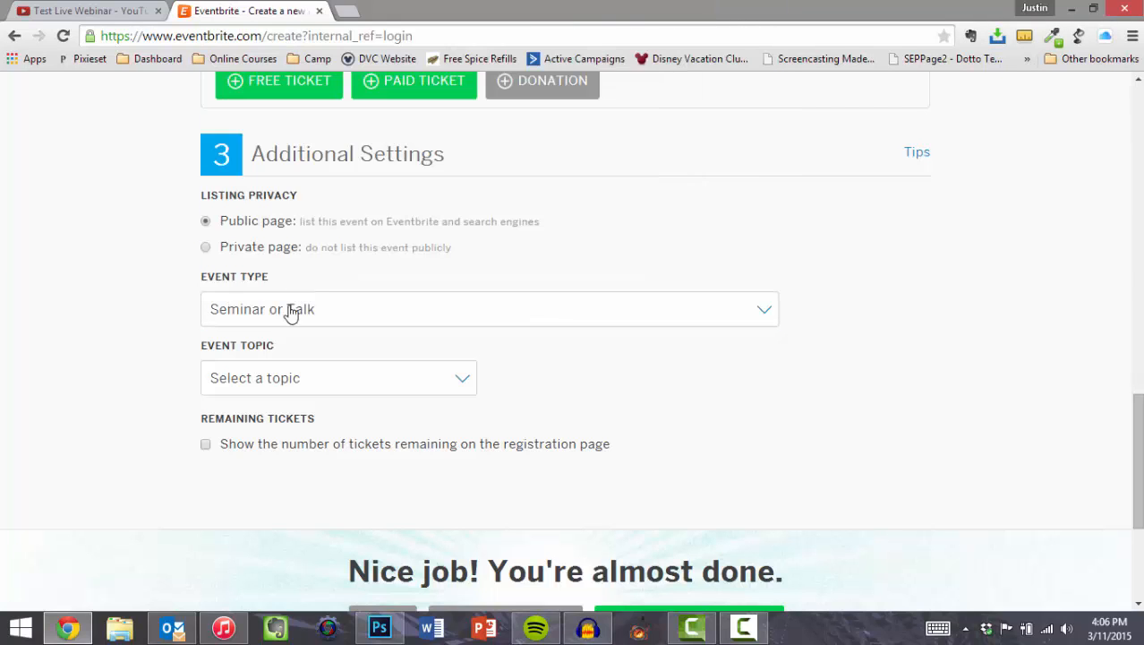
click(280, 383)
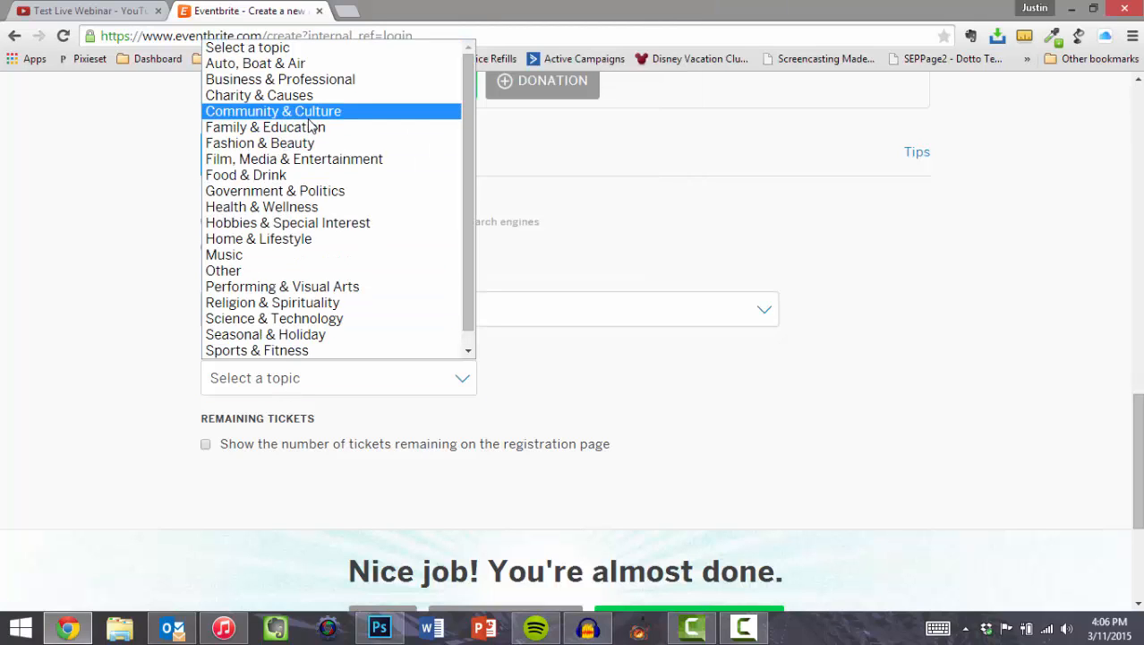
click(386, 321)
click(567, 383)
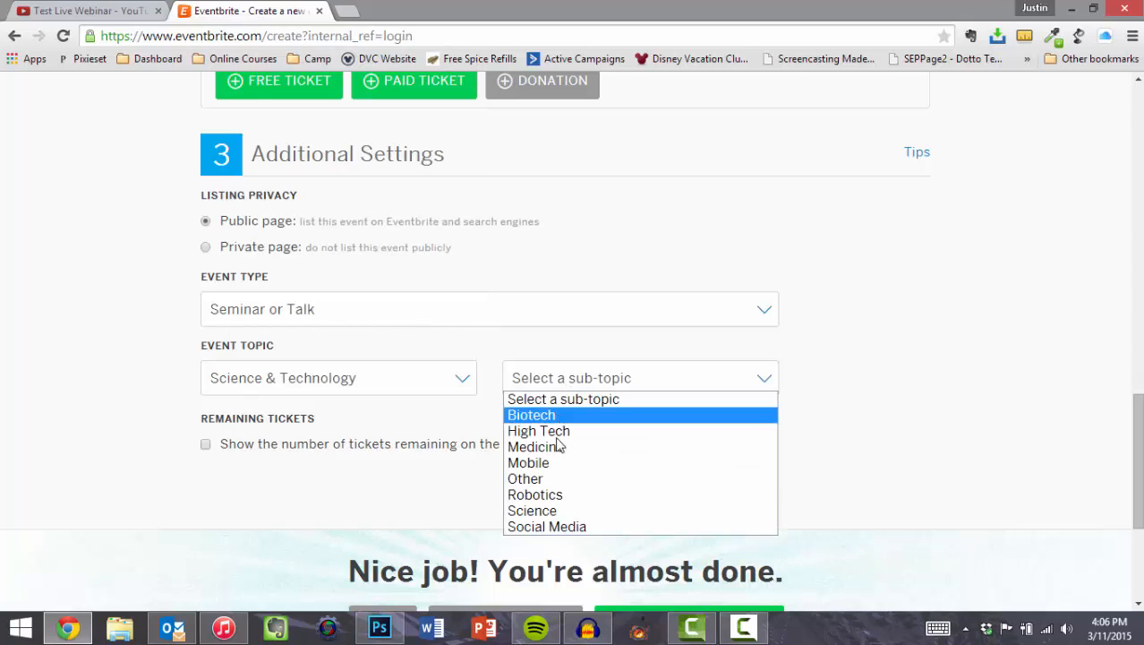
click(554, 479)
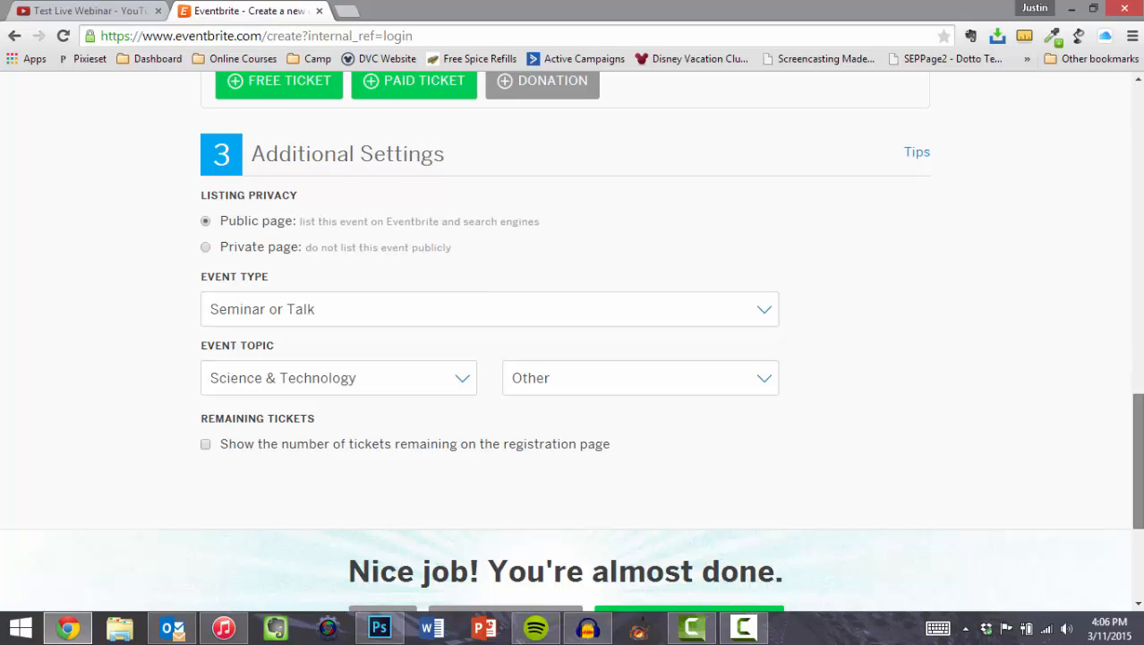
Step: Preview the event's page design and save the event as a draft
scroll(1117, 372, down, 3)
click(505, 362)
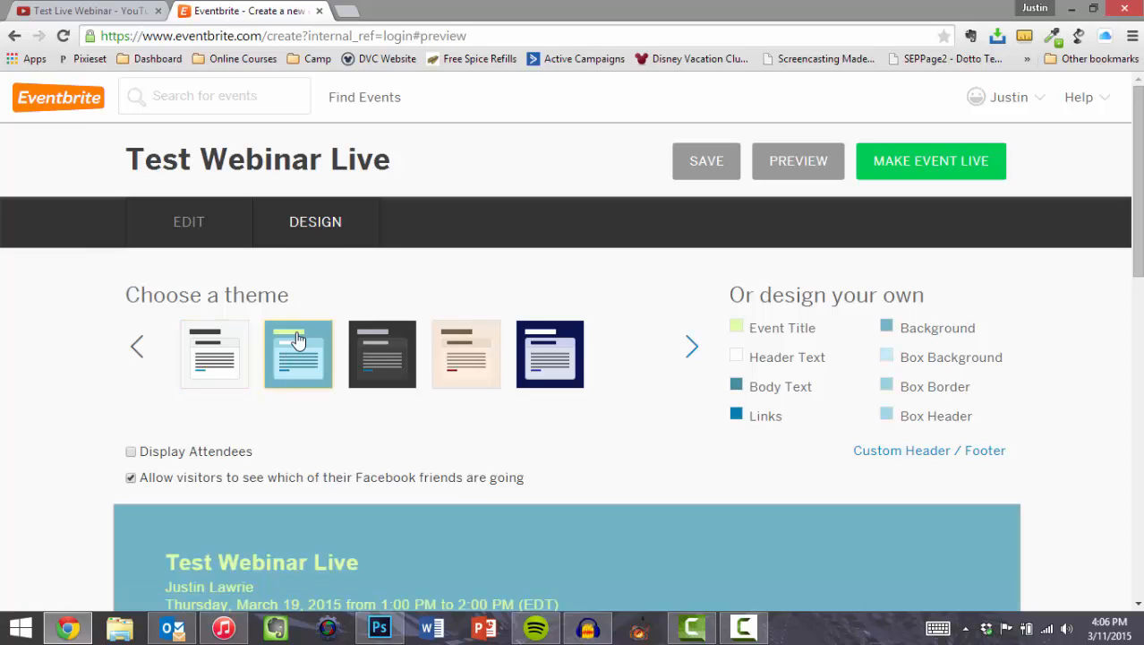
click(713, 170)
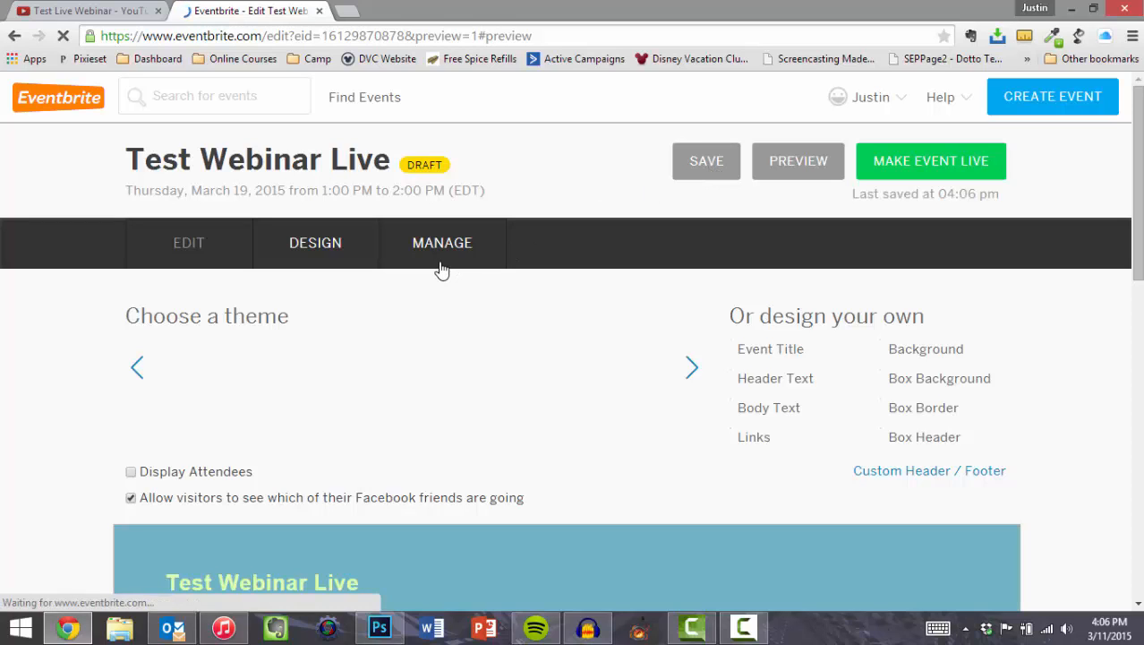
Step: Open the event's order form settings and collect attendee information from each attendee
click(440, 264)
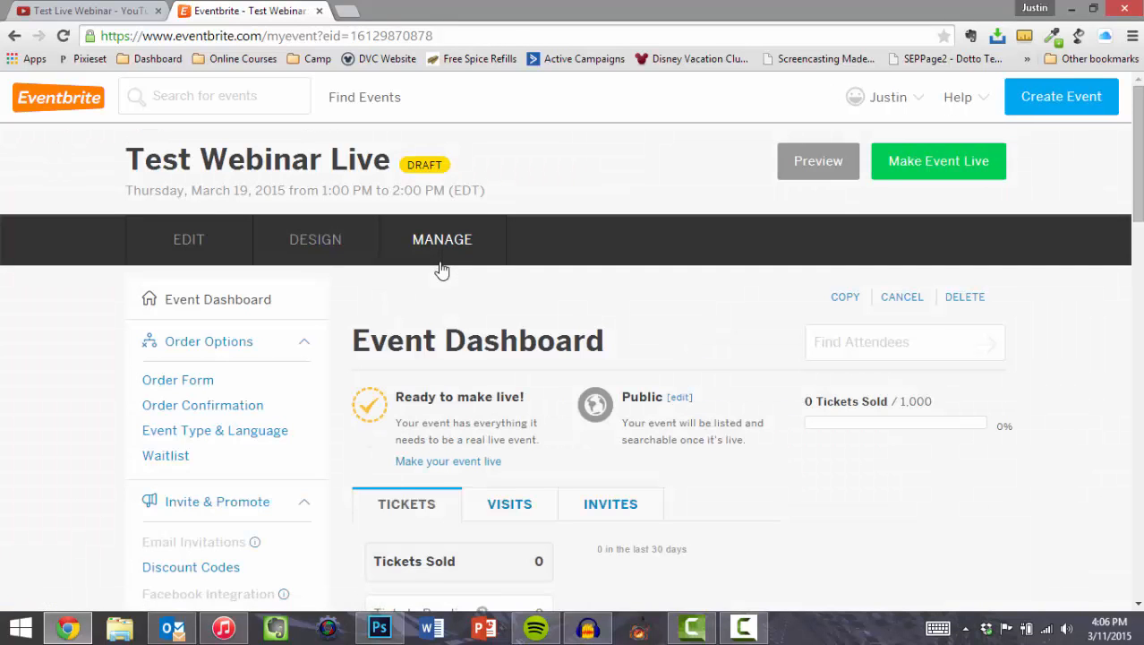
click(182, 390)
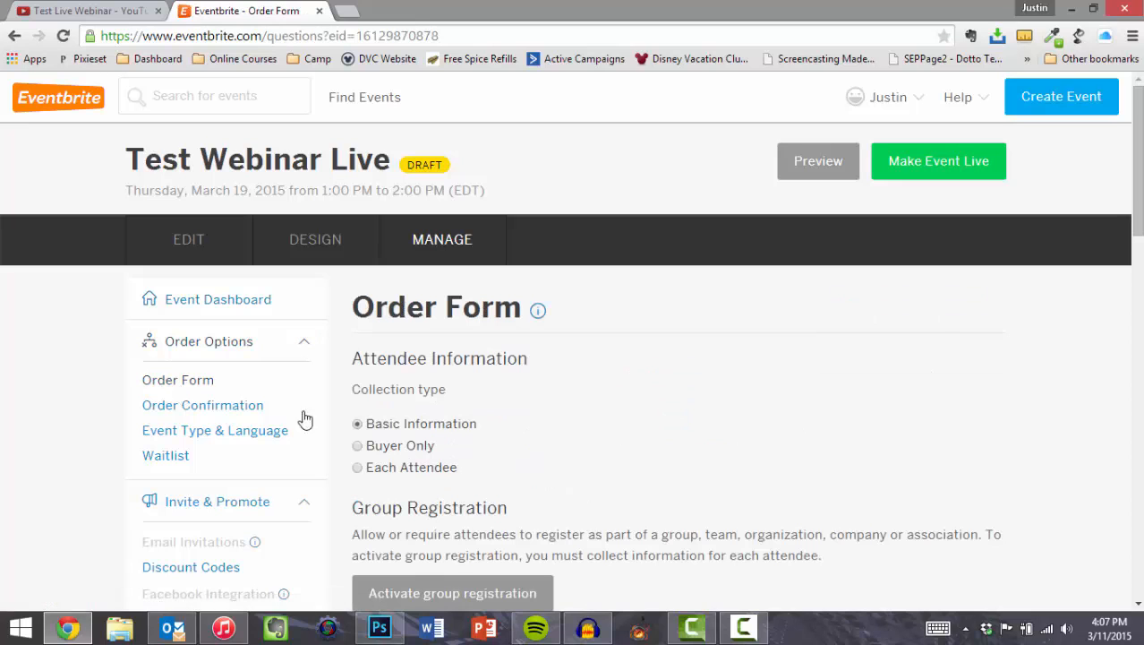
click(390, 479)
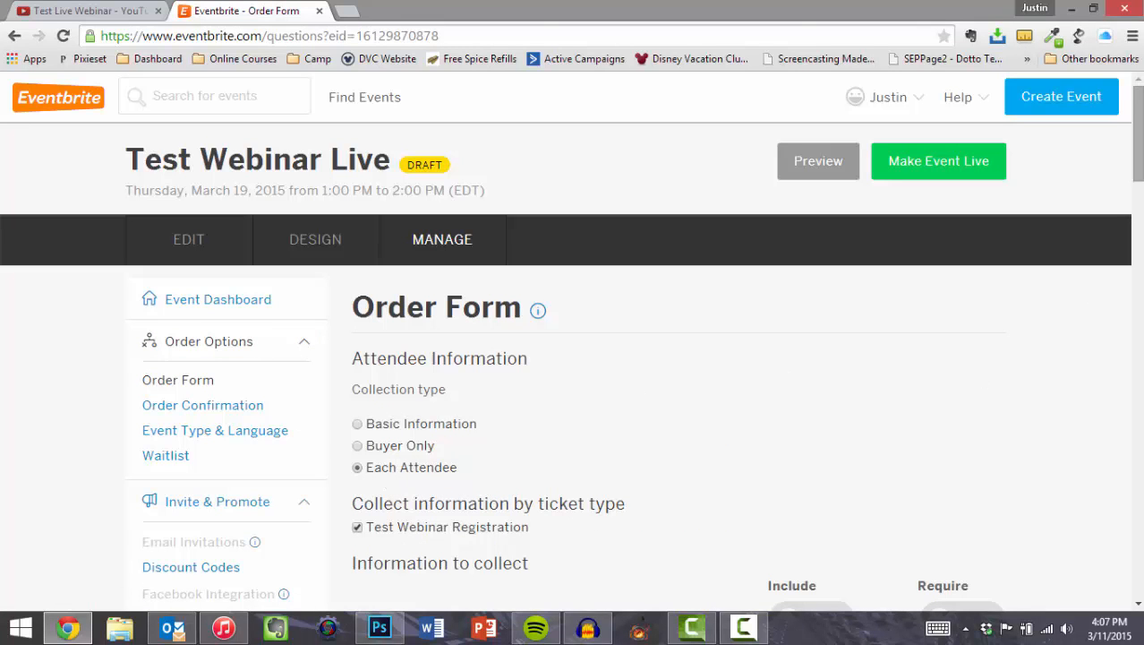
Step: Exclude Home Address from the information to collect and make Last Name optional
drag(1137, 133, 1137, 208)
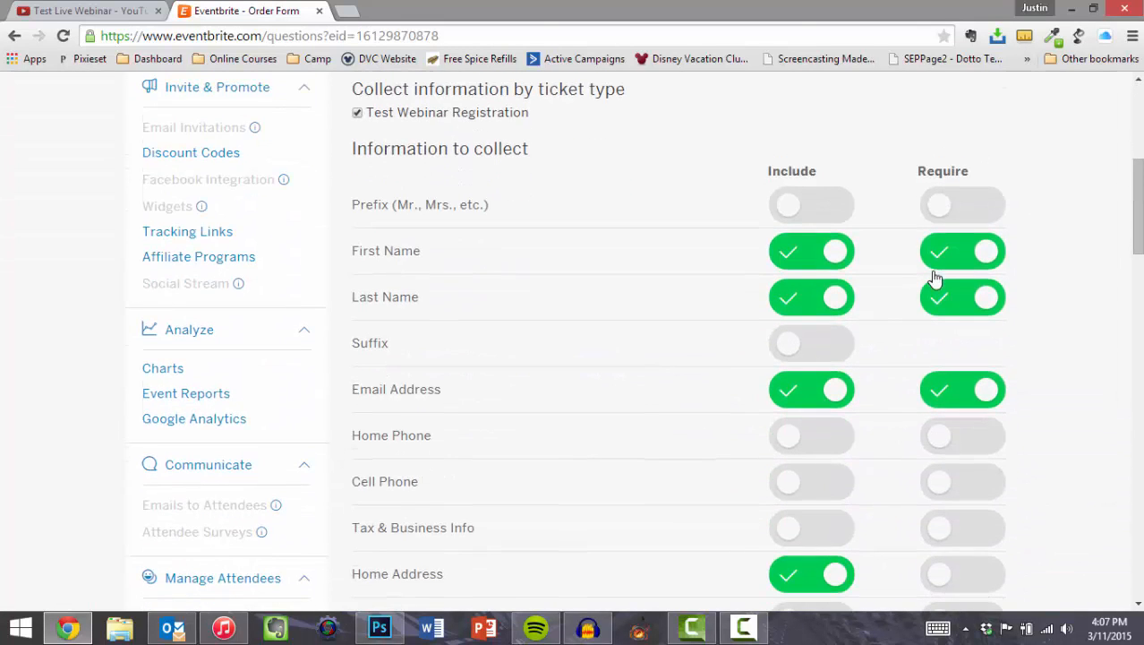
click(832, 576)
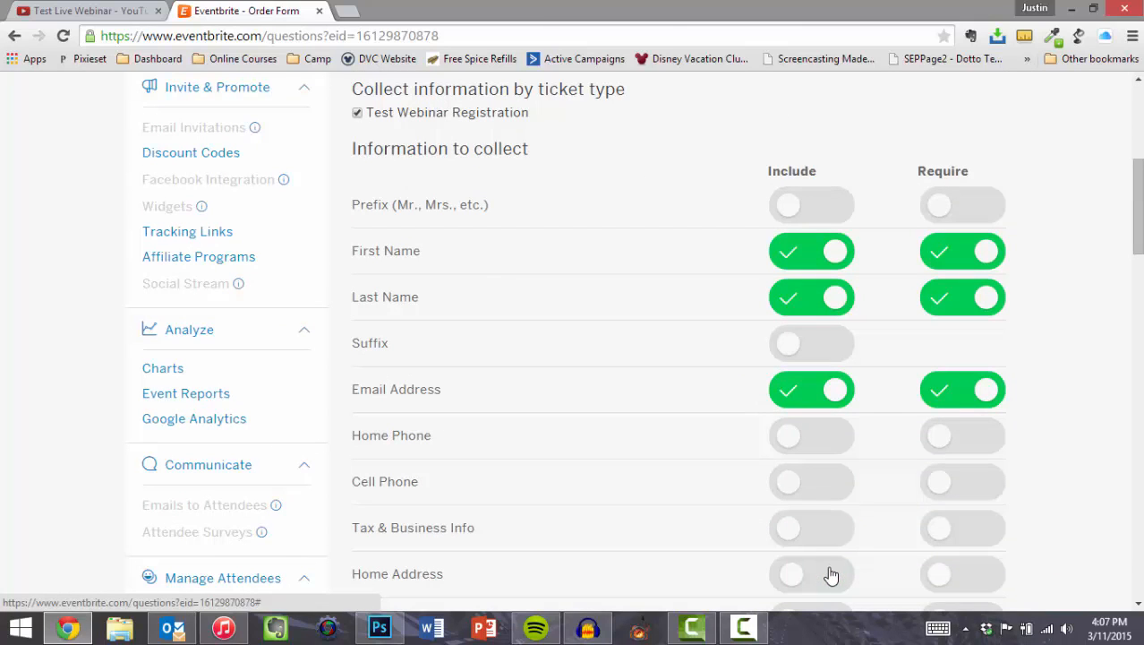
click(985, 299)
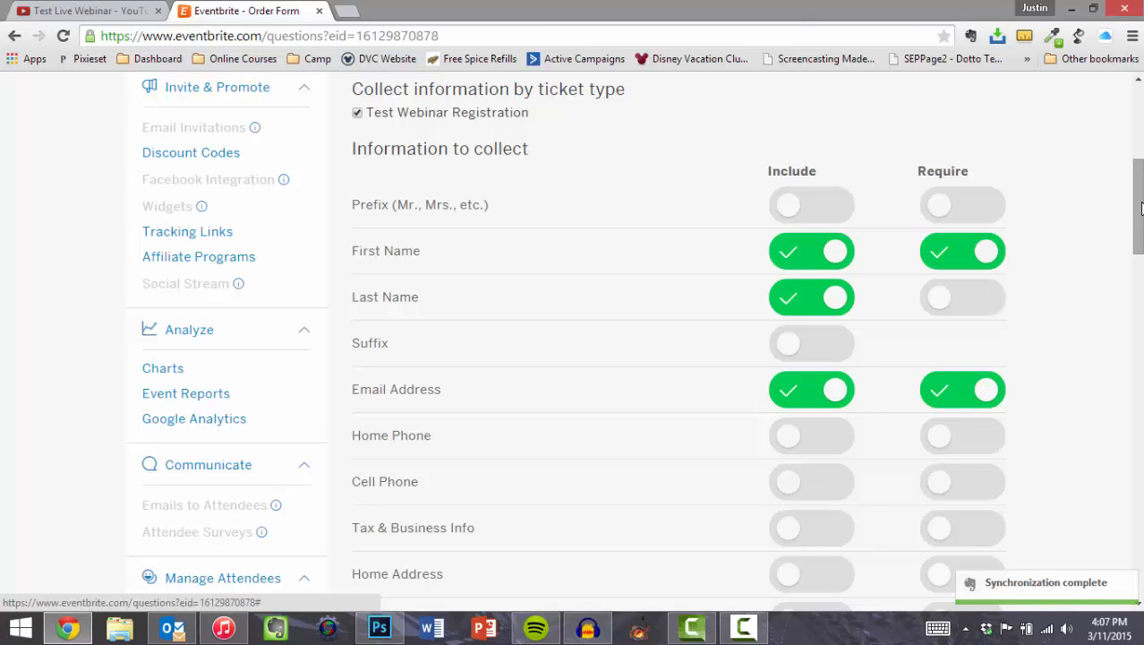
Step: Disallow attendees from editing information after registration, stop accepting refund requests, and save the order form
drag(1139, 226, 1139, 379)
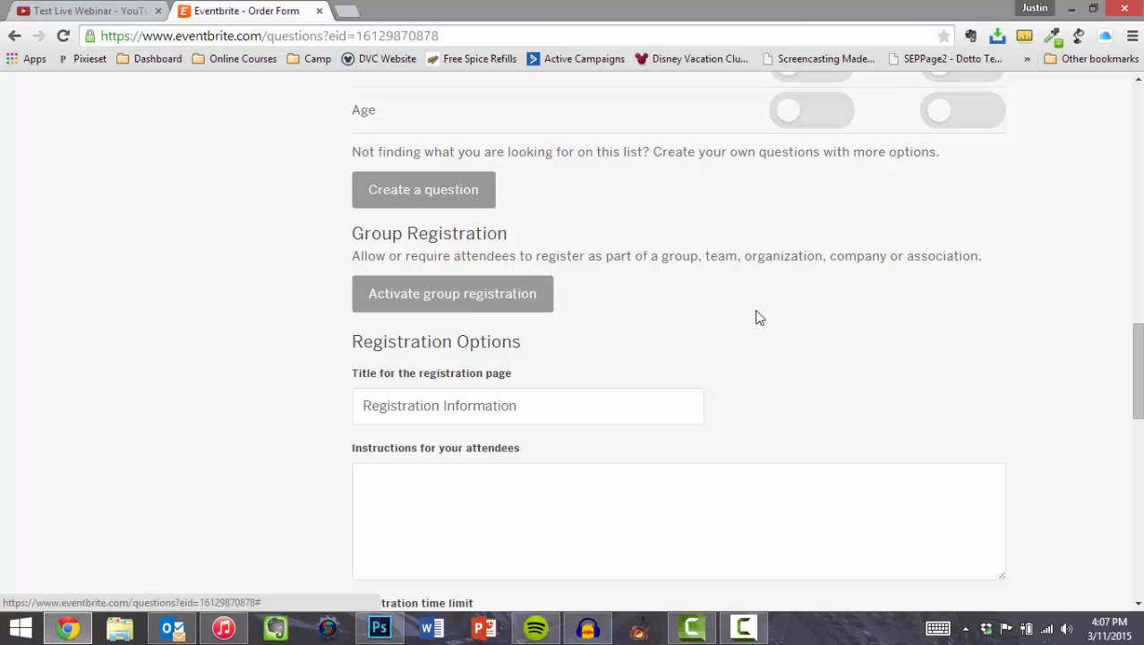
drag(1138, 363, 1137, 492)
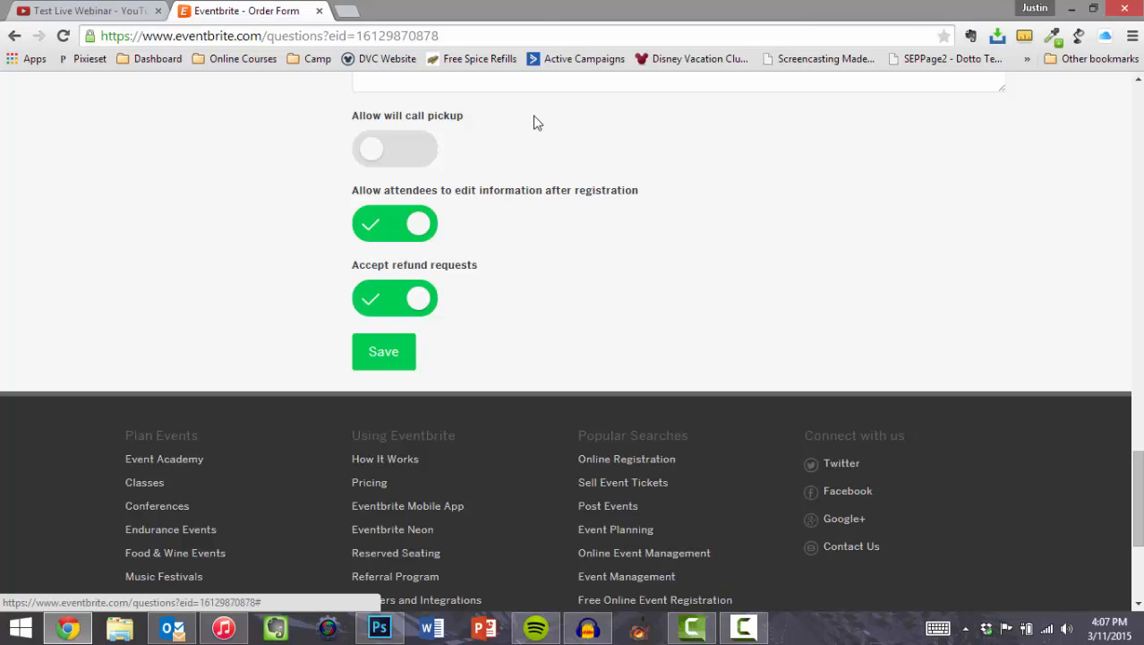
click(431, 227)
click(430, 227)
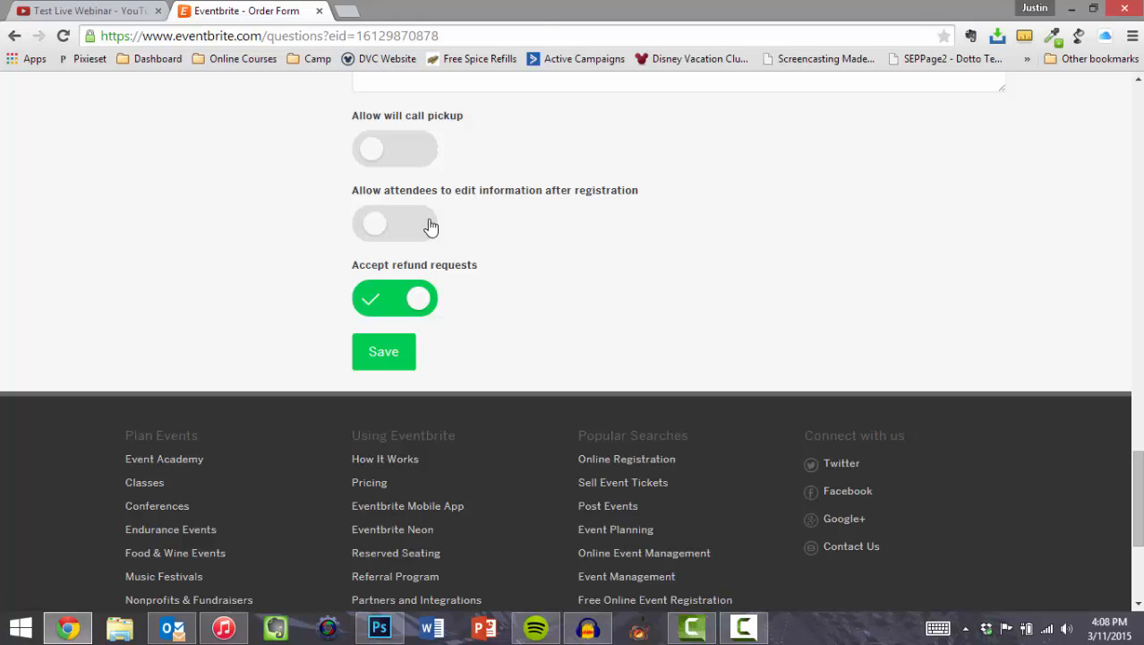
click(429, 310)
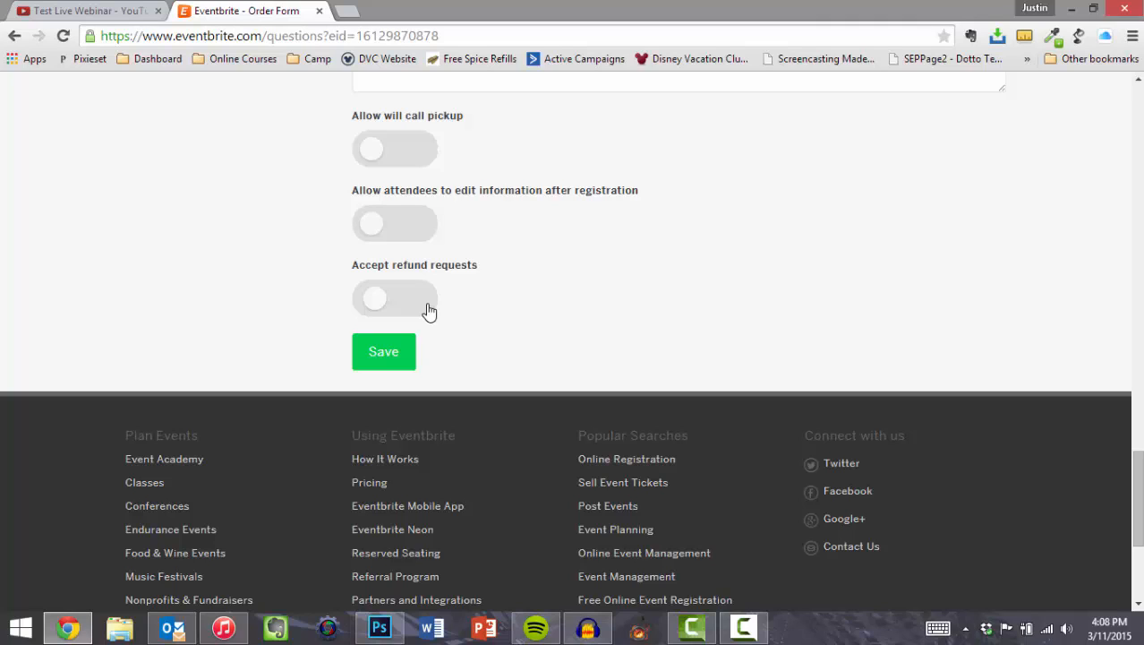
click(391, 368)
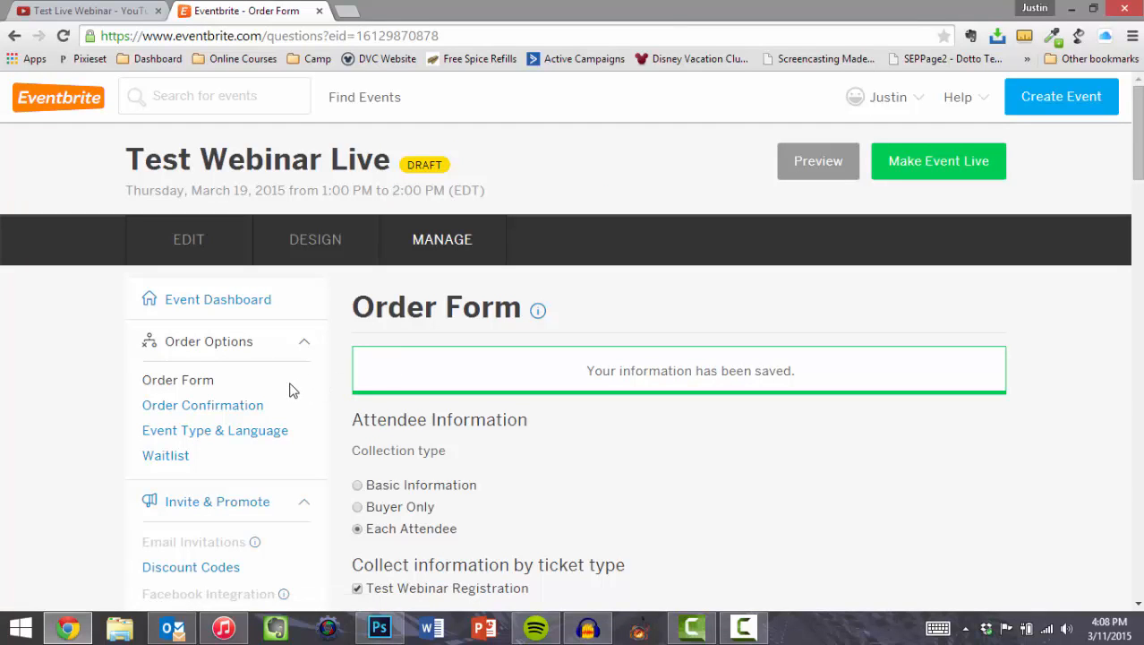
Step: Open the event's order confirmation settings and stop attaching PDF tickets to the confirmation email
click(256, 410)
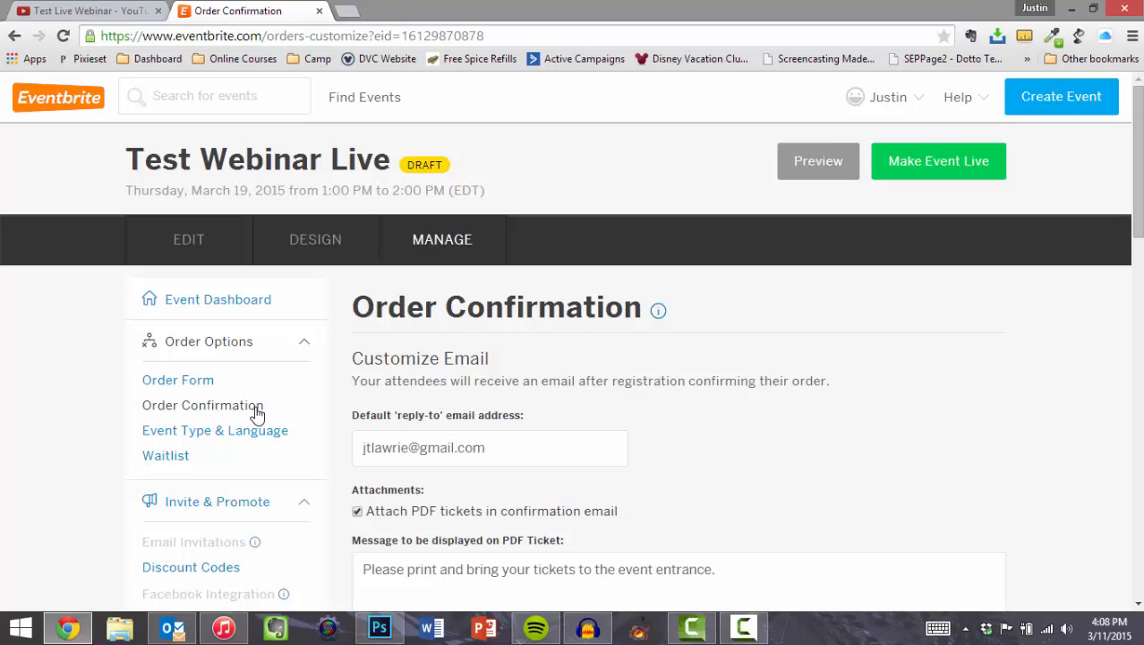
drag(1140, 193, 1139, 272)
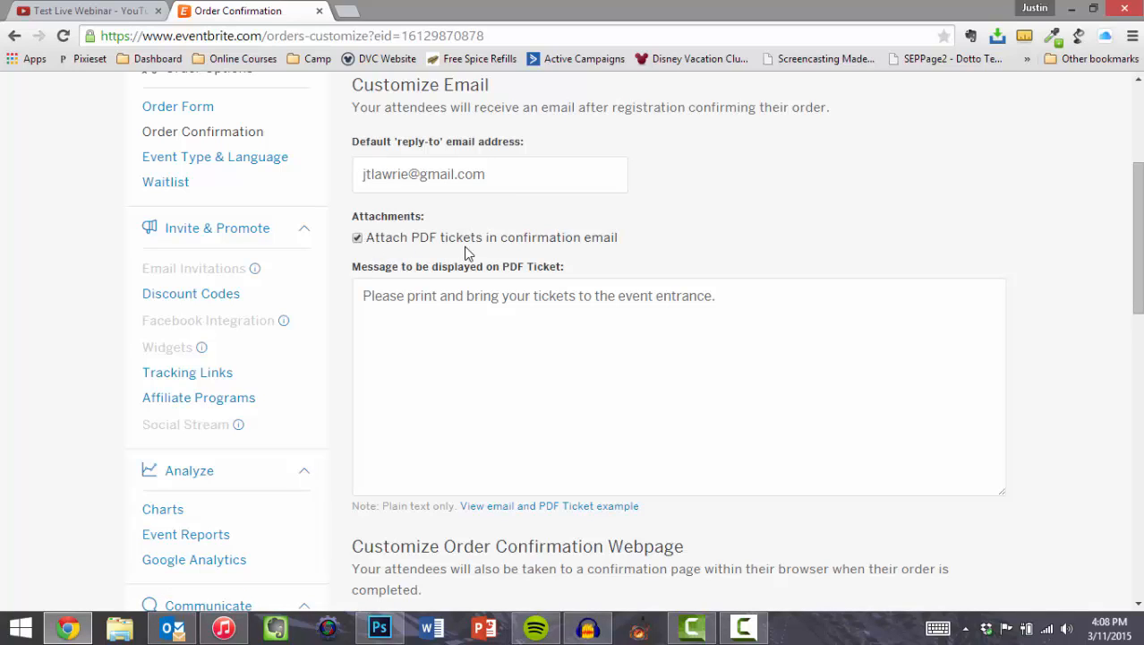
click(359, 240)
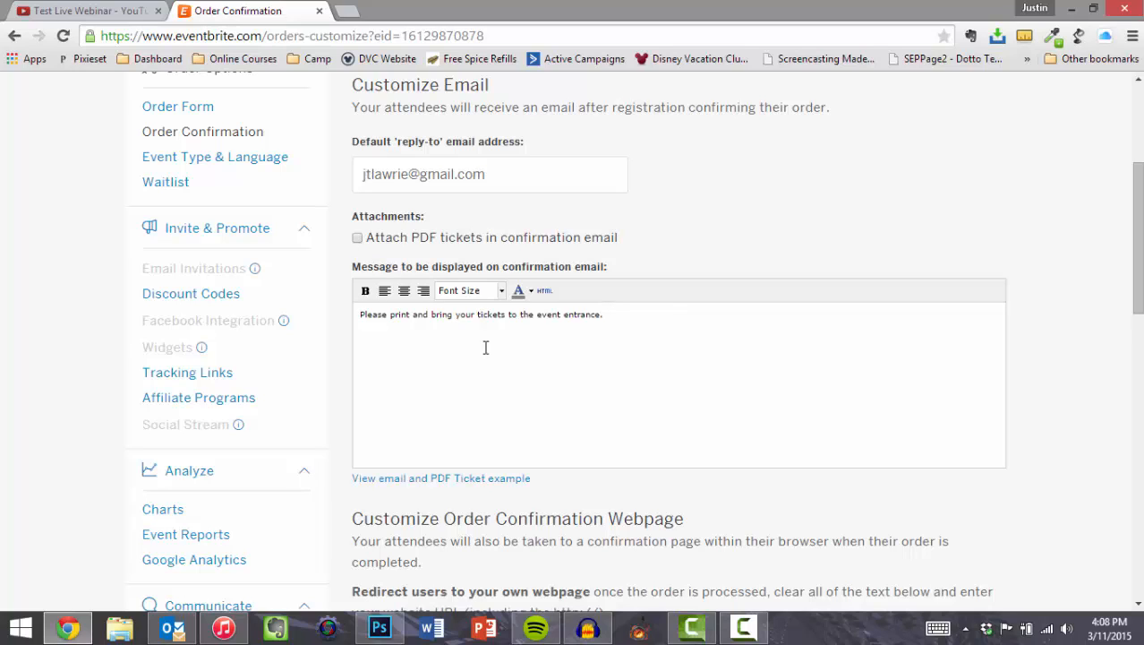
Step: Replace the confirmation email message with "Welcome to this webinar thank you for registering"
key(ctrl+a)
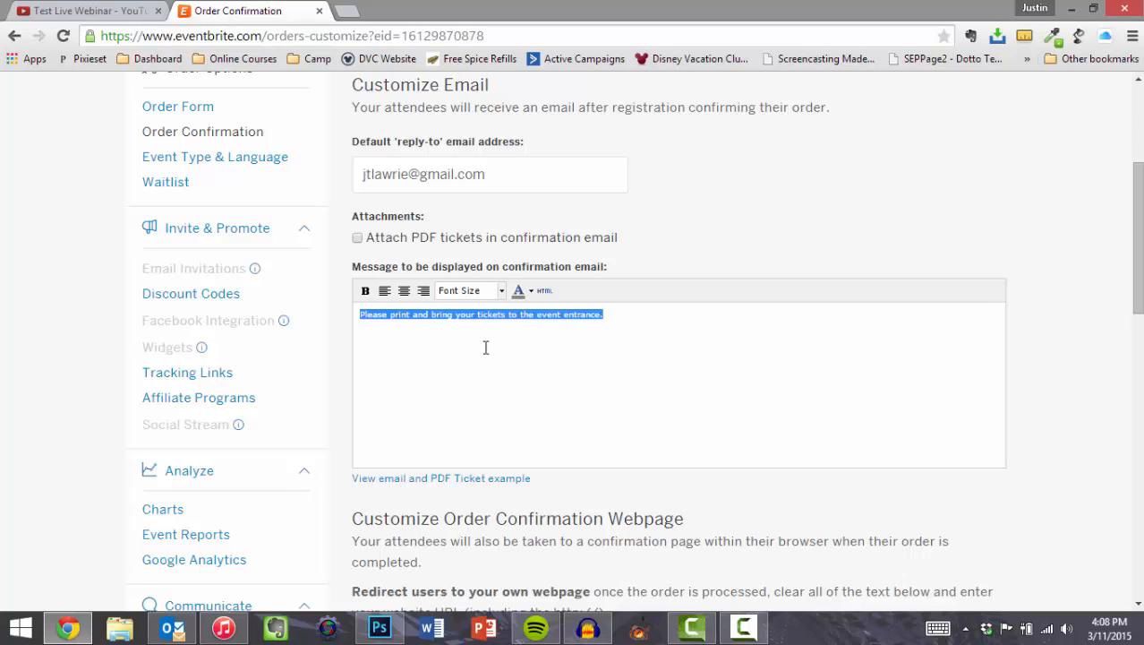
text(Welcome )
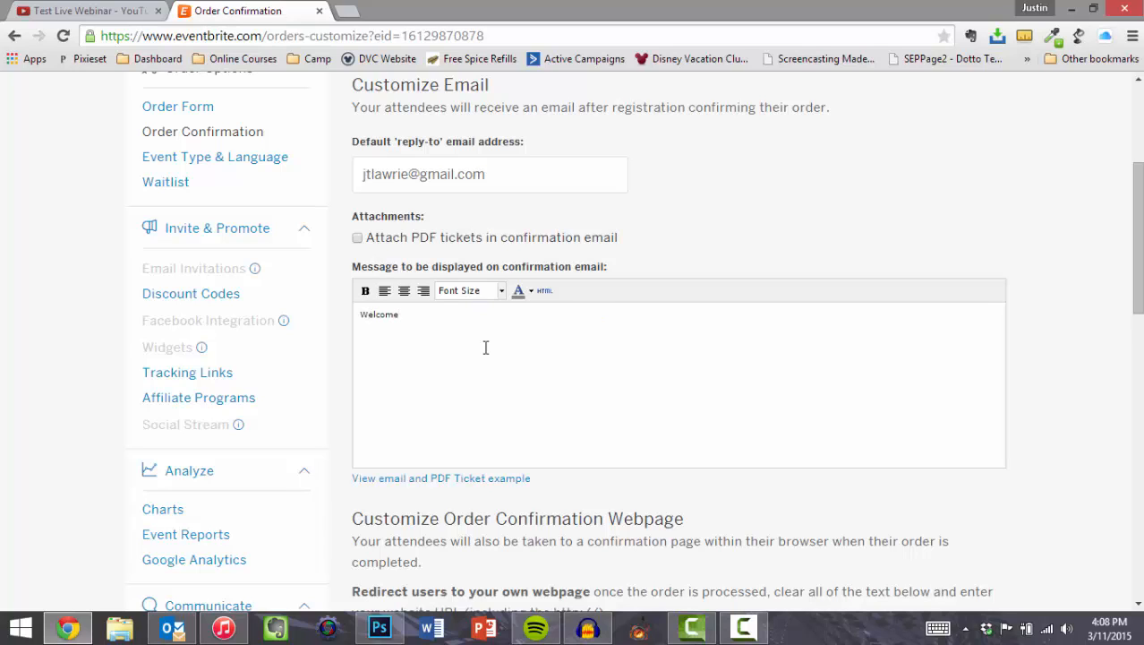
text(to this webinart)
key(BackSpace)
key(BackSpace)
text(thank you for registerin)
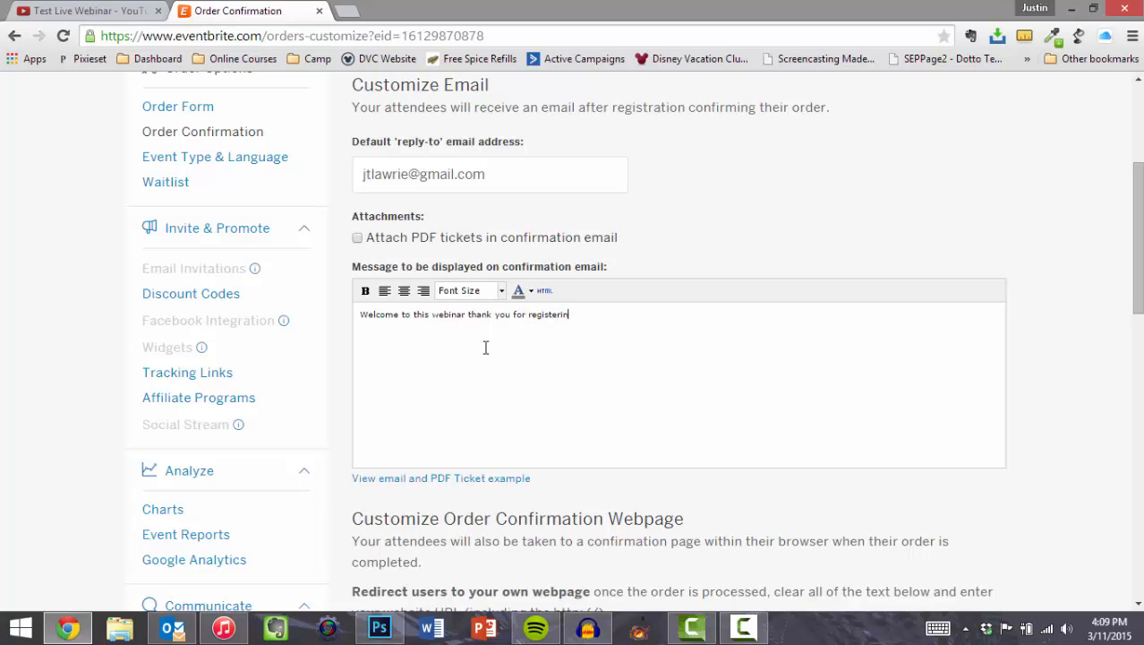
text(g)
key(Return)
text(Webinar Link:)
text(http://www.youtube.com/watch?v=VXGyUa-35Ds)
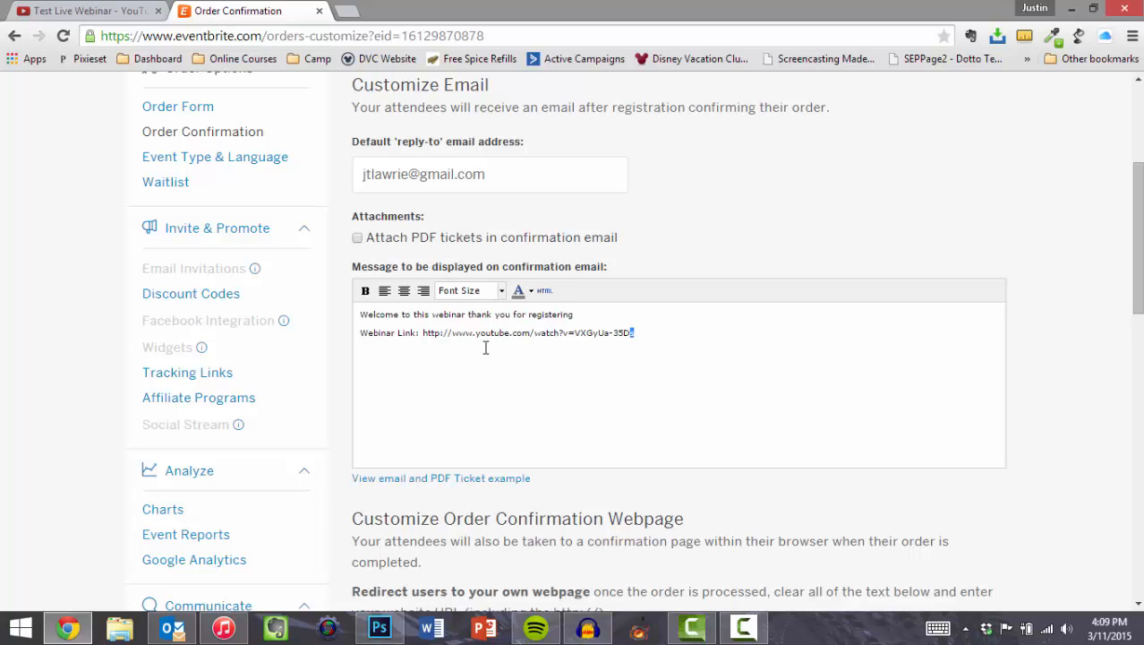
key(shift+Left)
key(shift+Left)
key(shift+Left)
key(shift+Left)
key(shift+Left)
key(shift+Left)
key(shift+Left)
key(shift+Left)
key(shift+Left)
key(shift+Left)
key(shift+Left)
key(shift+Left)
key(shift+Left)
key(shift+Left)
key(shift+Left)
key(shift+Left)
key(shift+Left)
key(shift+Left)
key(shift+Left)
key(shift+Left)
key(Right)
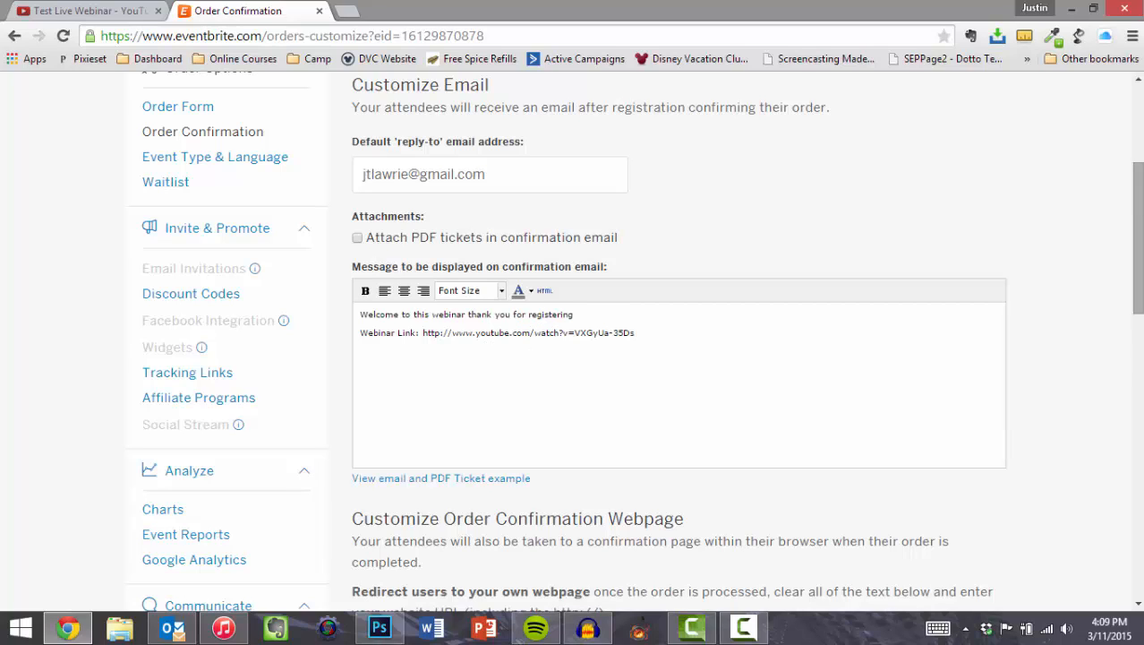
drag(1137, 218, 1138, 302)
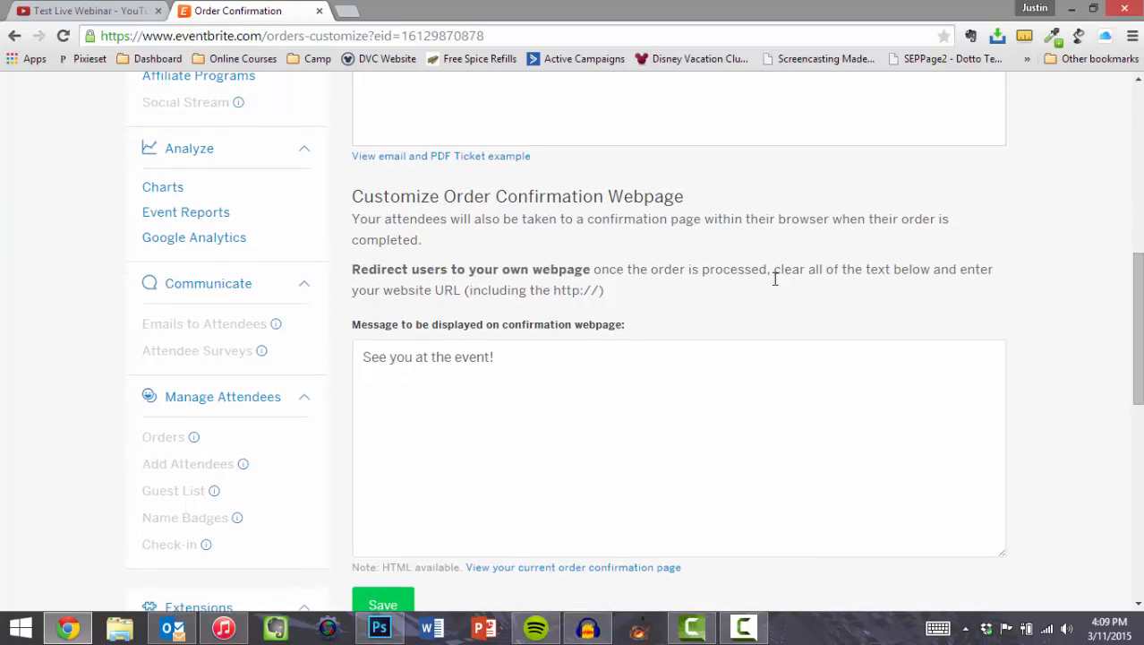
click(659, 371)
key(BackSpace)
key(BackSpace)
key(BackSpace)
key(BackSpace)
key(BackSpace)
key(BackSpace)
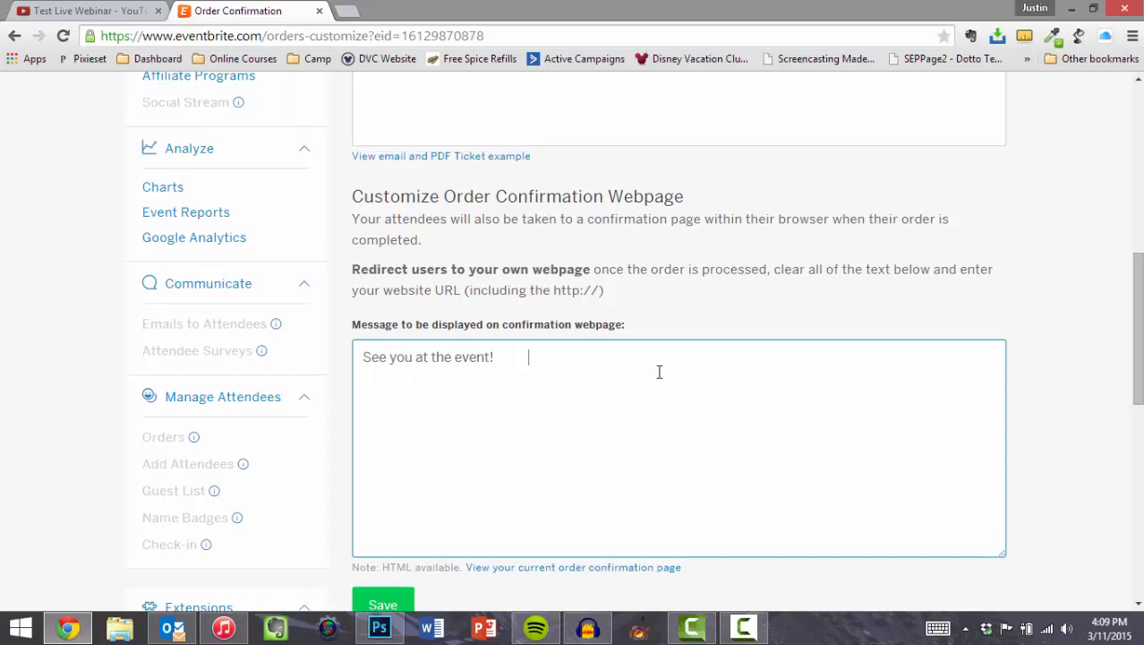
key(BackSpace)
key(BackSpace)
key(BackSpace)
key(BackSpace)
key(Return)
text(Webinar Link:)
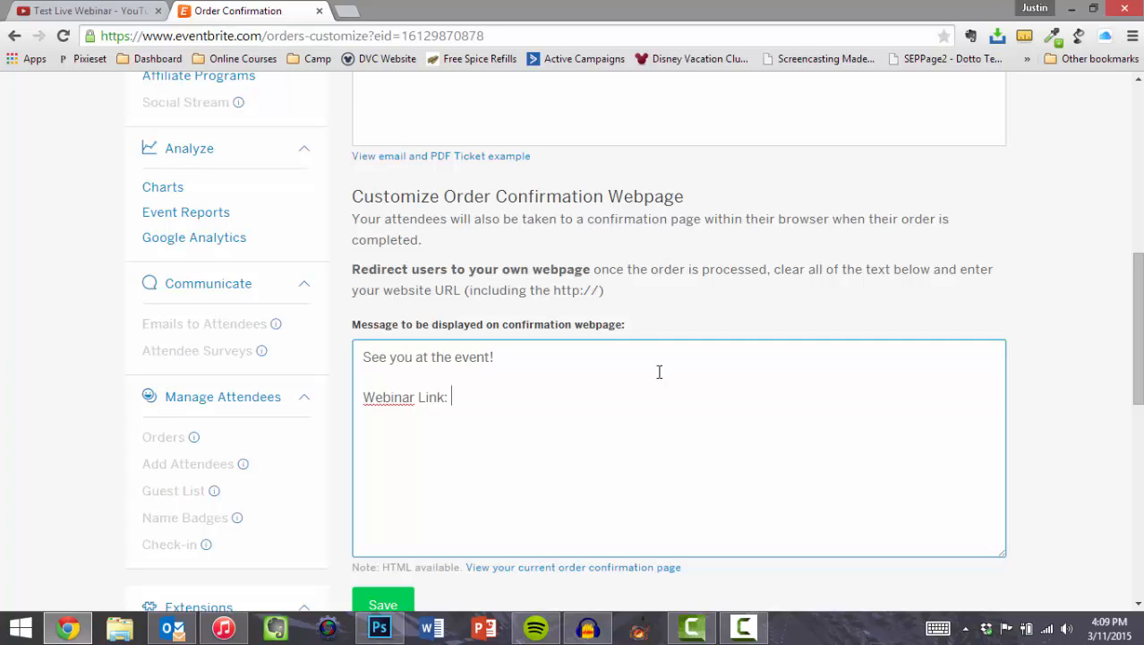
text(http://www.youtube.com/watch?v=VXGyUa-35Ds)
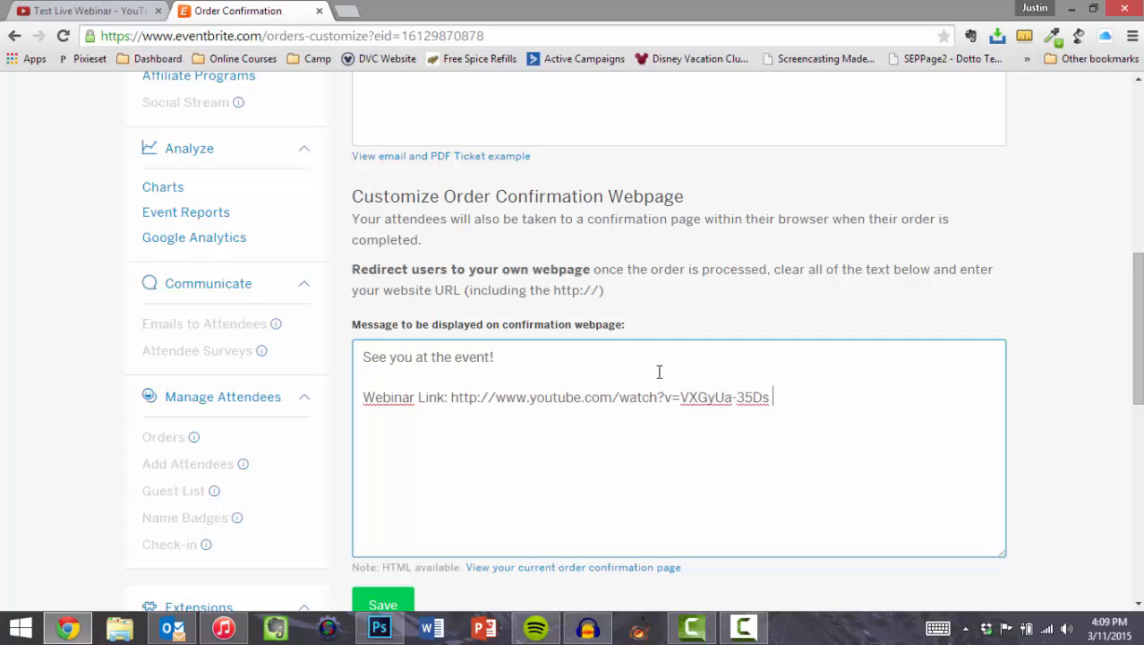
Step: Save the order confirmation settings and check the saved confirmation email message
drag(1138, 311, 991, 327)
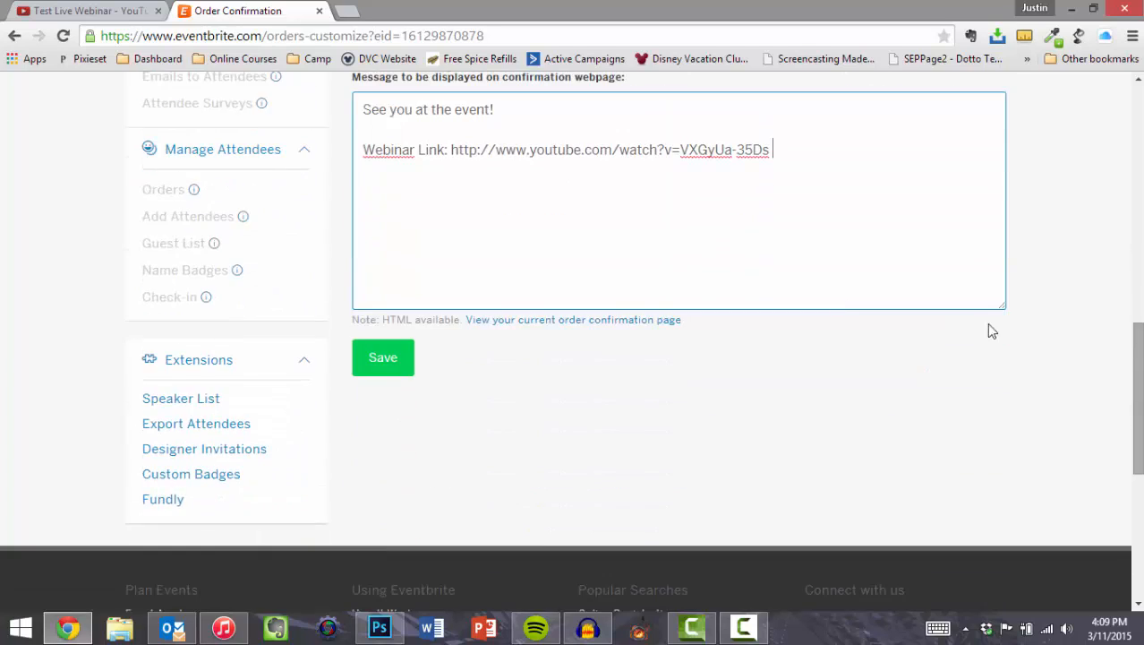
click(382, 365)
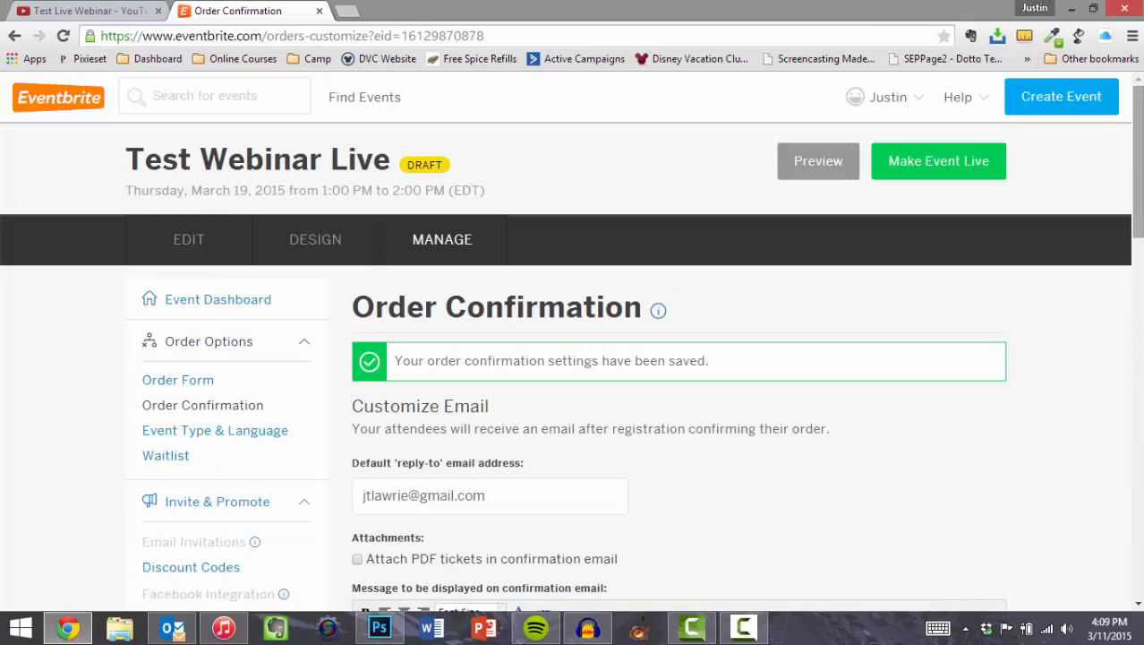
drag(1137, 217, 1113, 272)
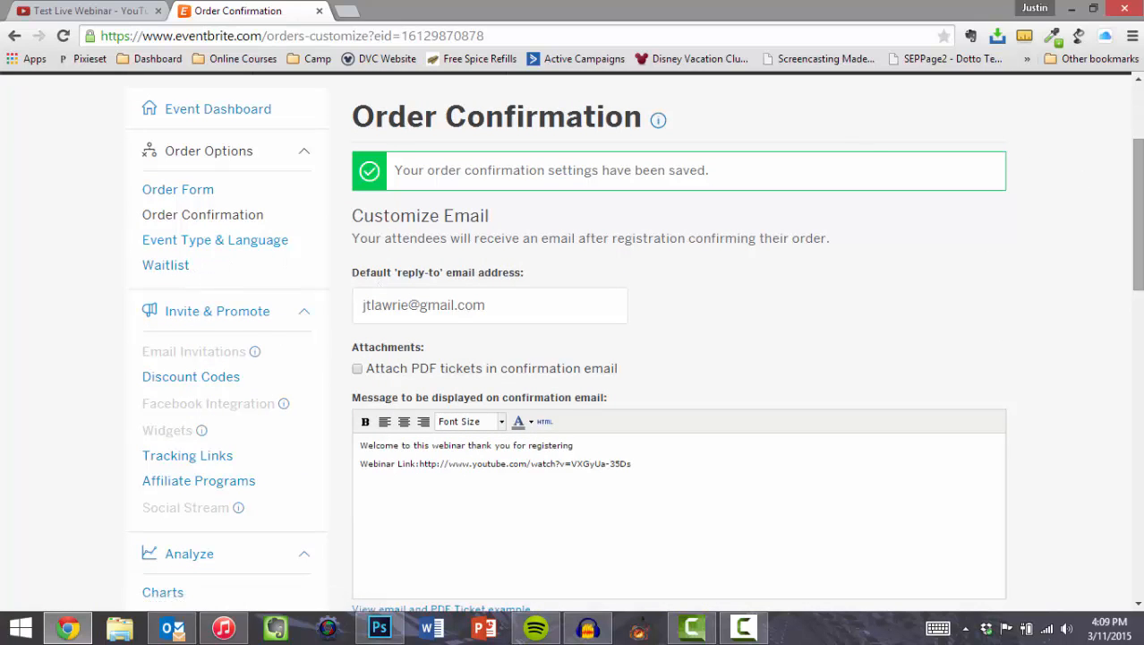
drag(1138, 179, 1138, 126)
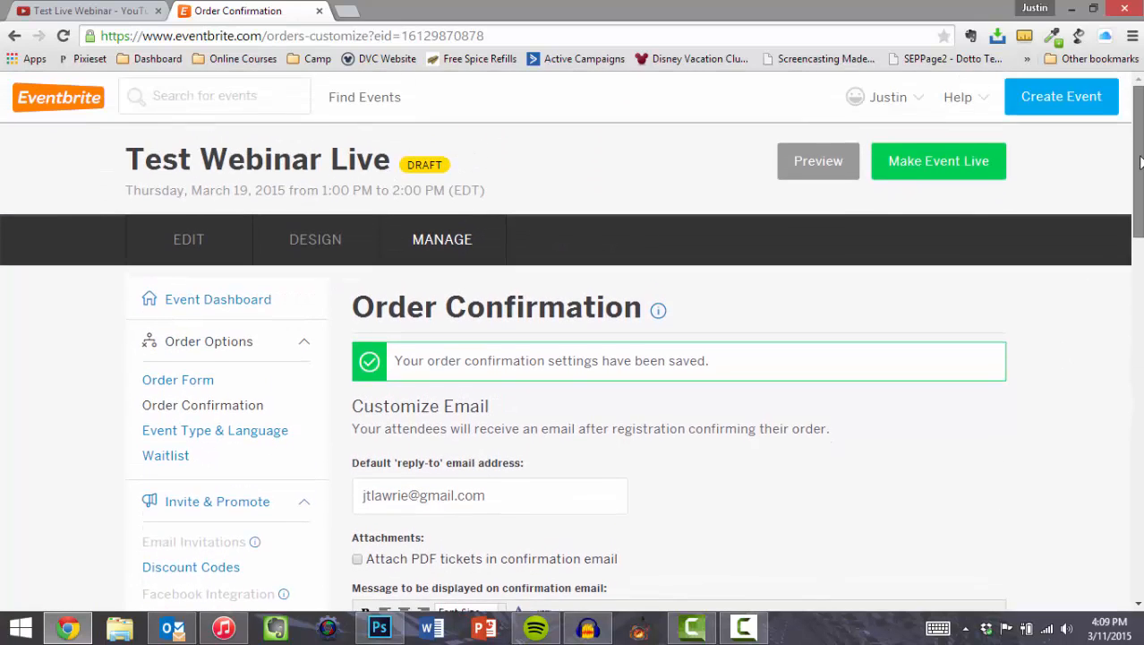
Step: Make the Test Webinar Live event live and look over its event dashboard
click(939, 159)
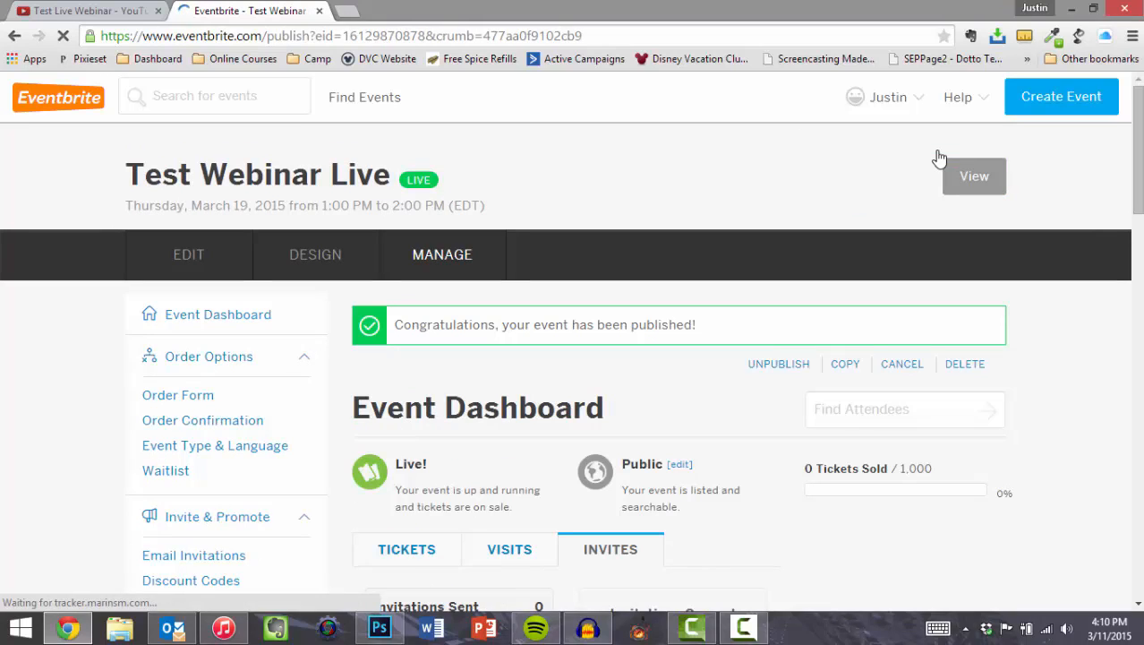
scroll(938, 160, down, 3)
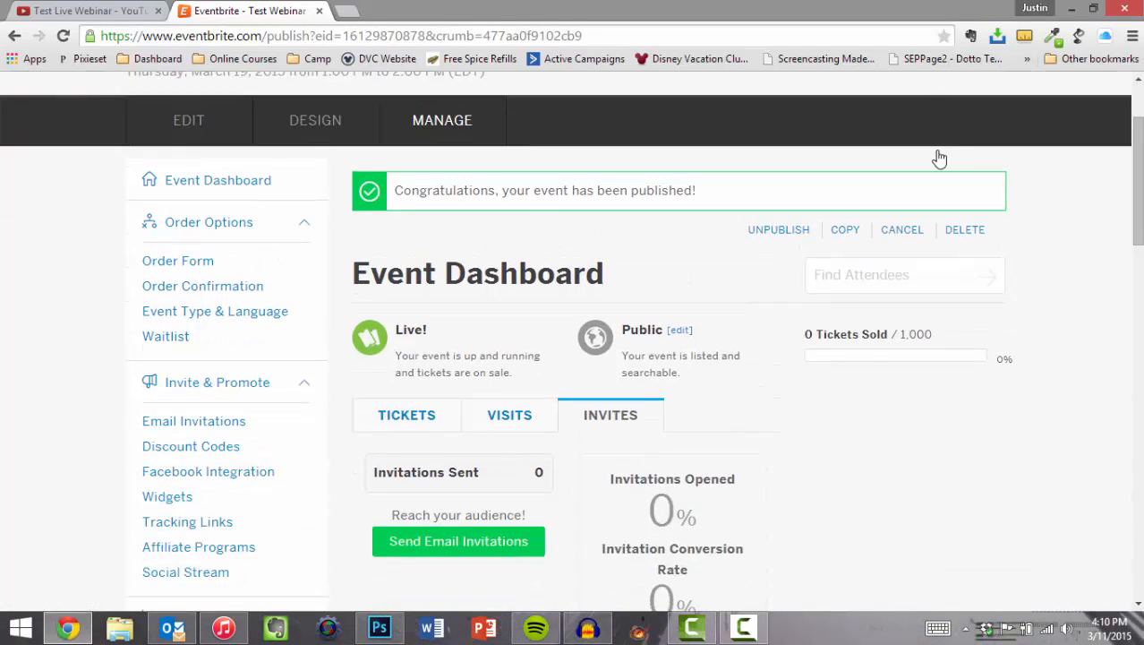
scroll(938, 160, down, 2)
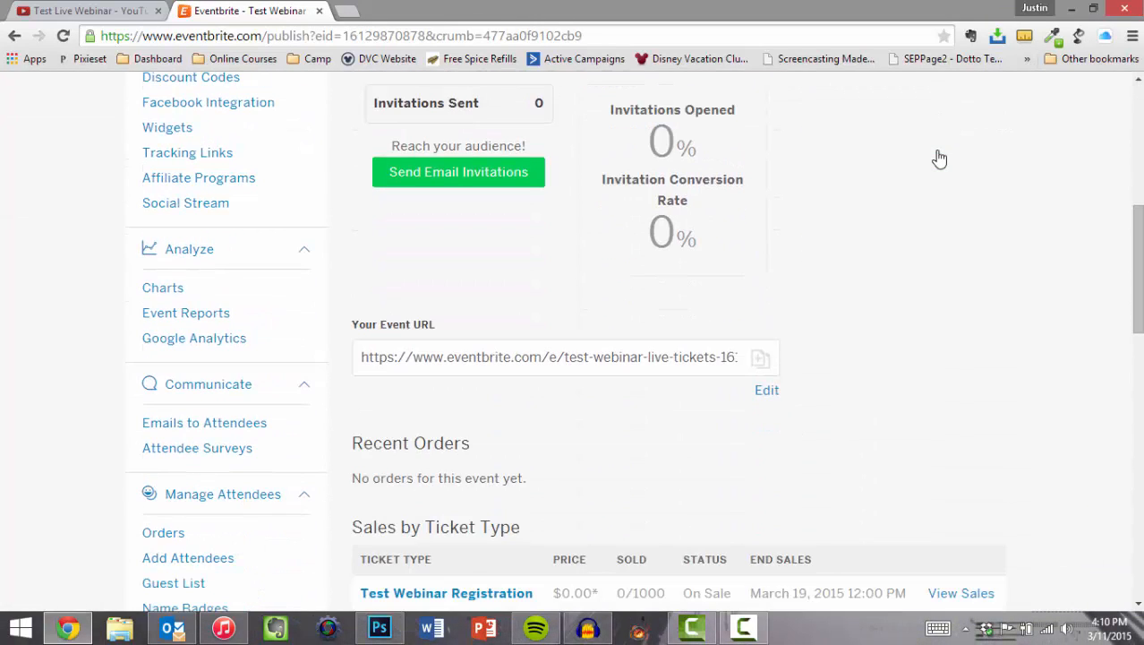
Step: Open the emails to attendees, preview the scheduled reminder for Test Webinar Live, and close the preview
click(161, 433)
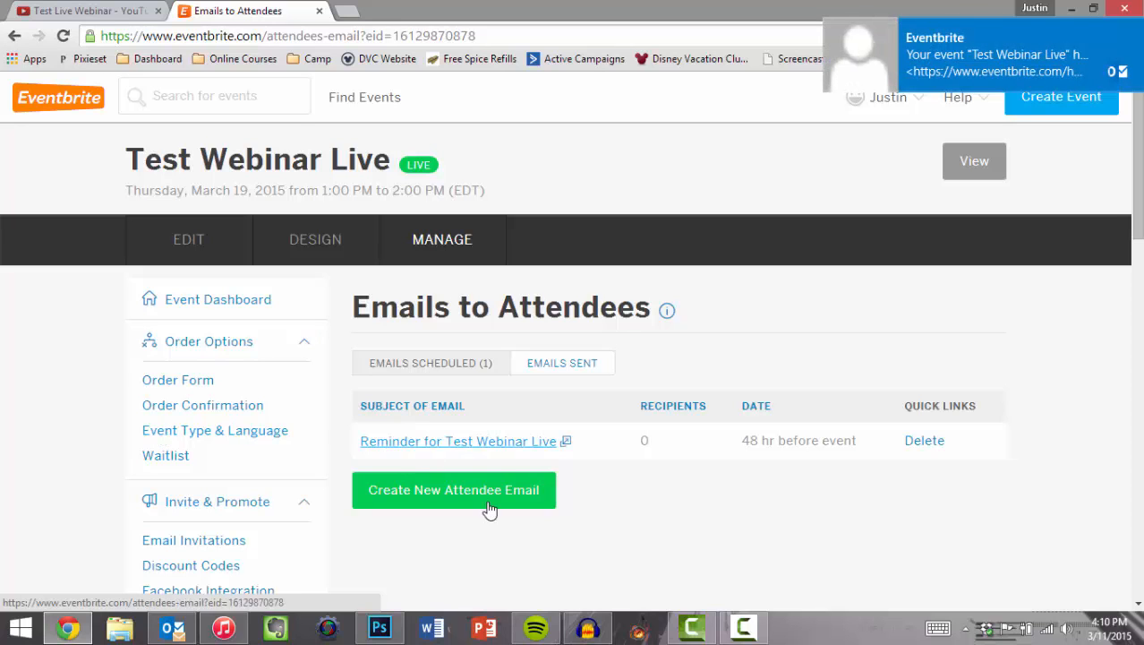
click(501, 445)
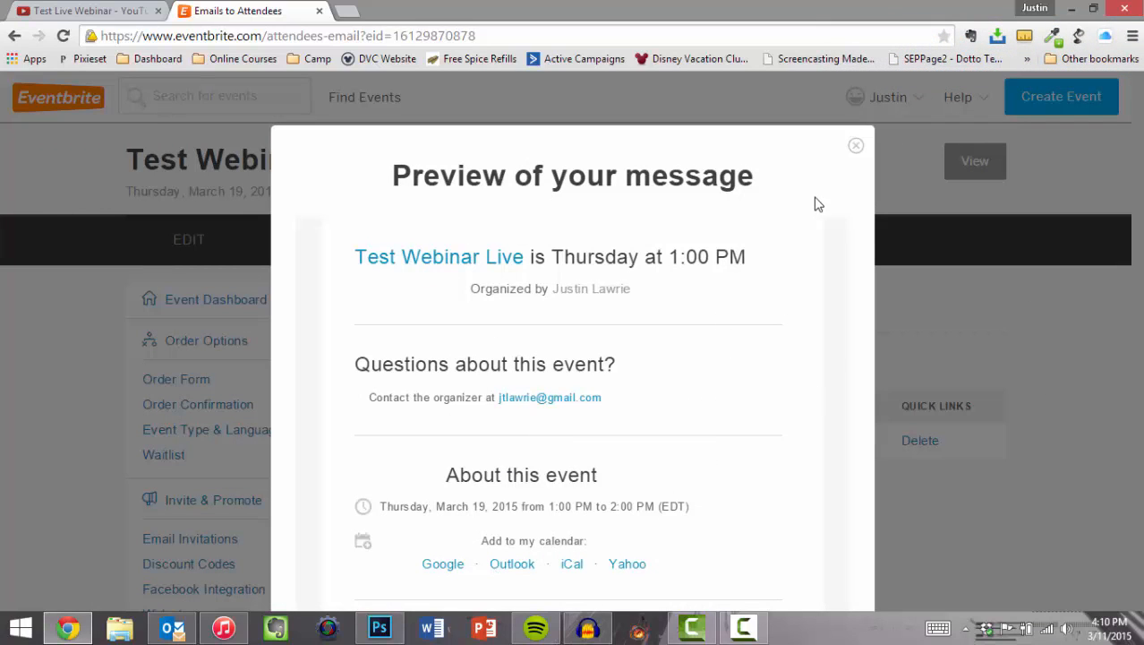
click(856, 146)
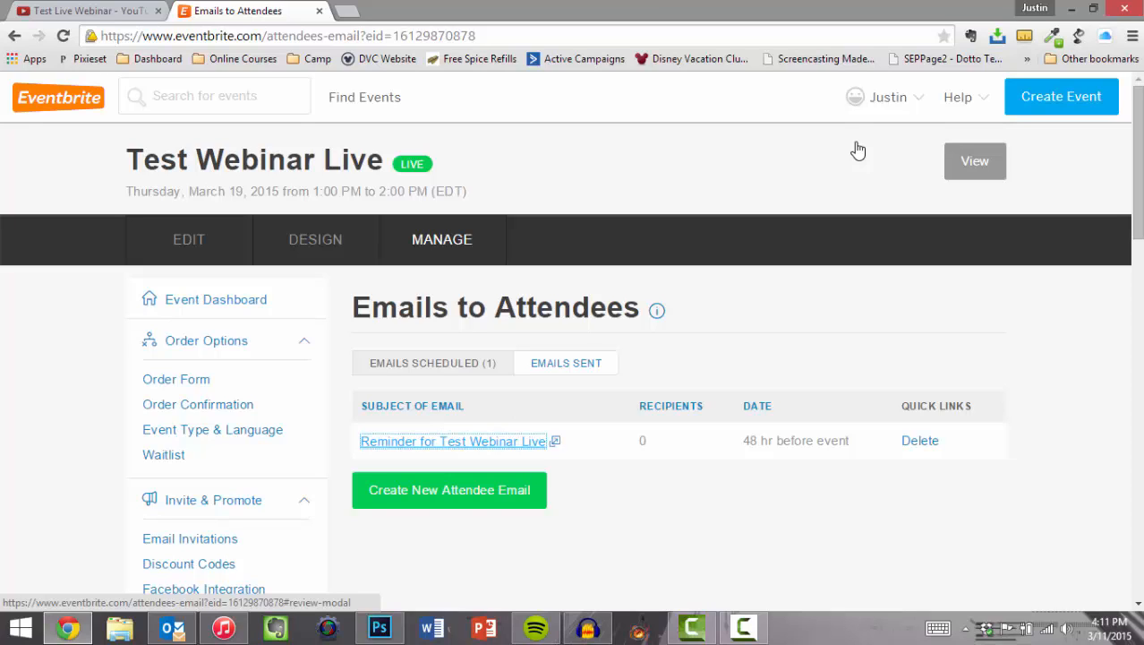
Step: Return to the event dashboard and review the ticket figures and the event URL
click(231, 315)
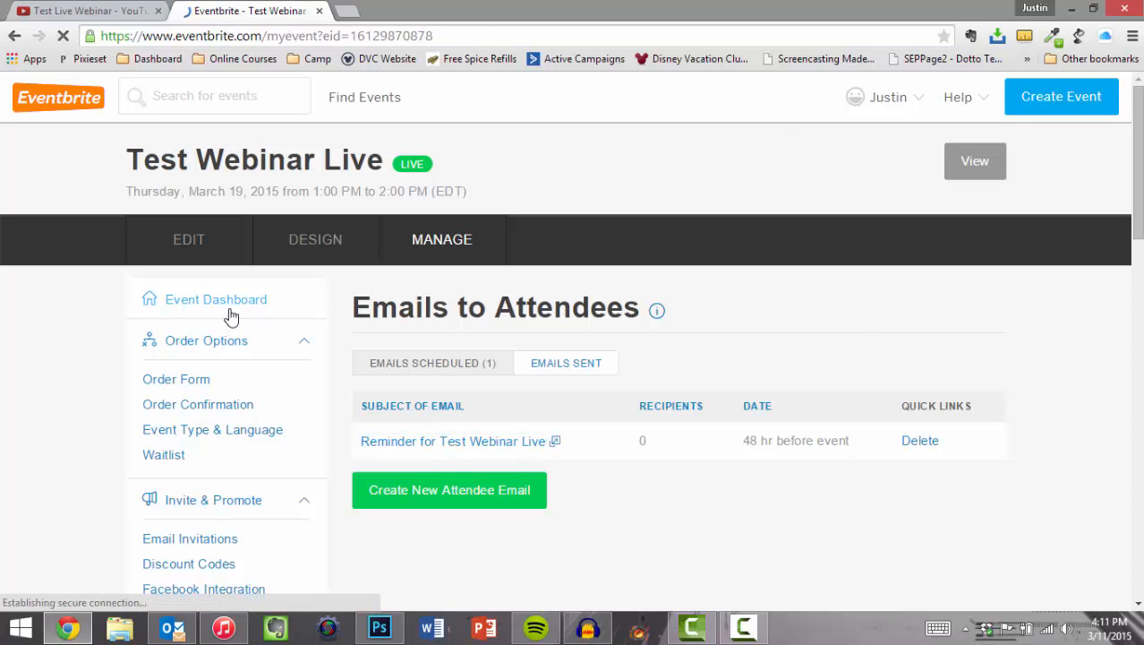
scroll(231, 315, down, 3)
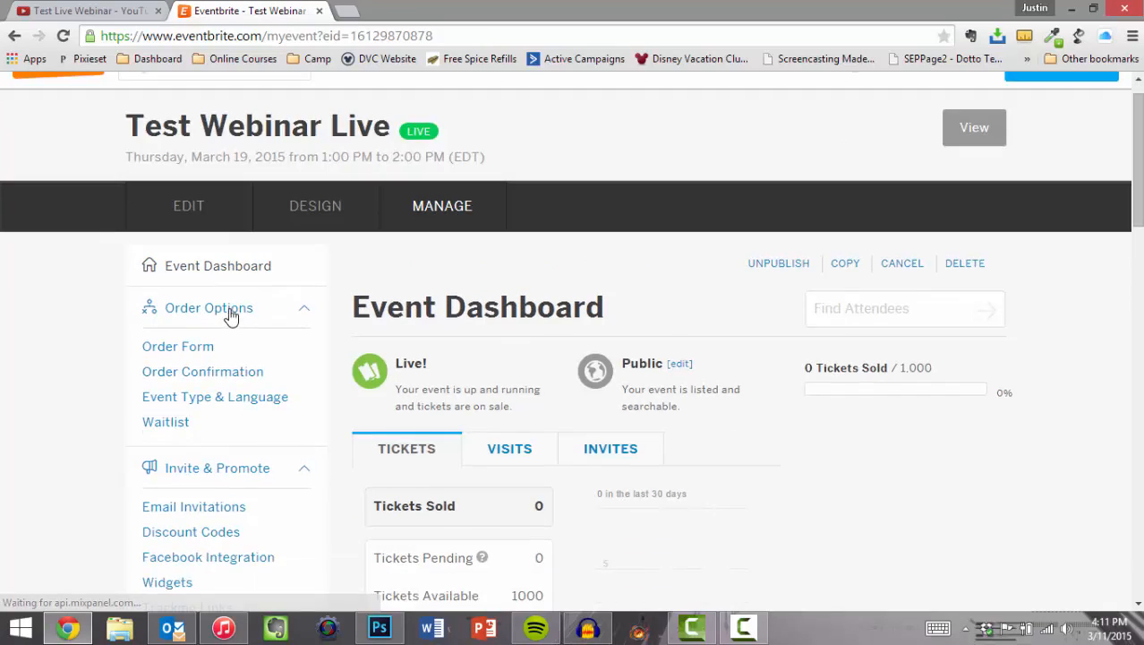
scroll(231, 315, down, 1)
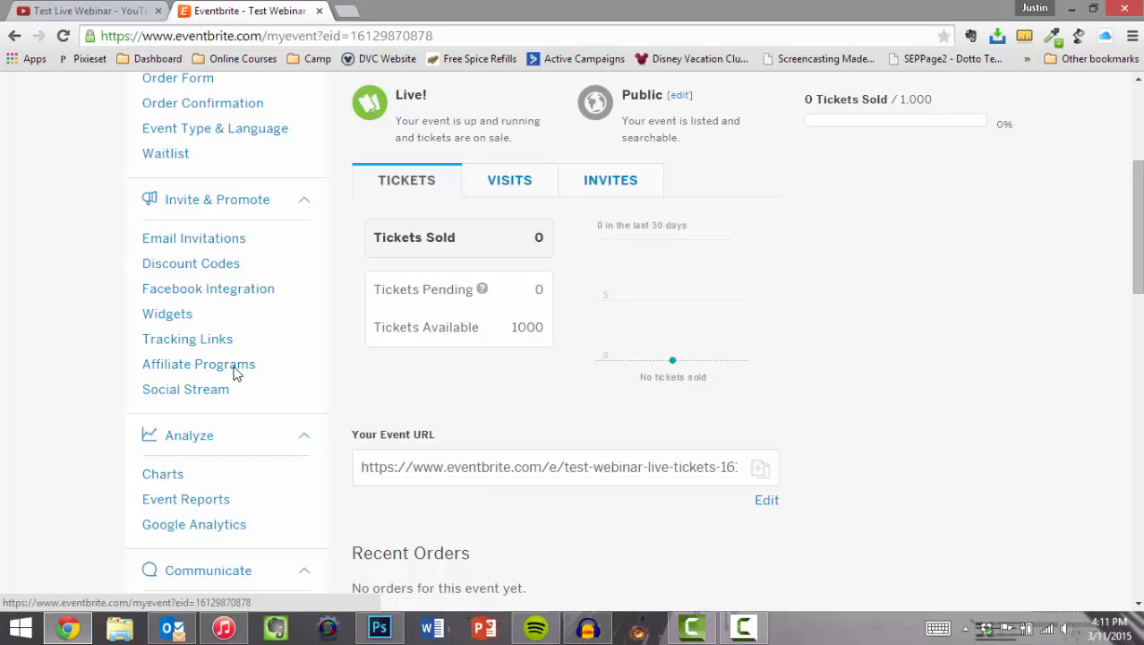
Step: Switch to the YouTube page of the test webinar and go back to the list of scheduled live events
click(45, 12)
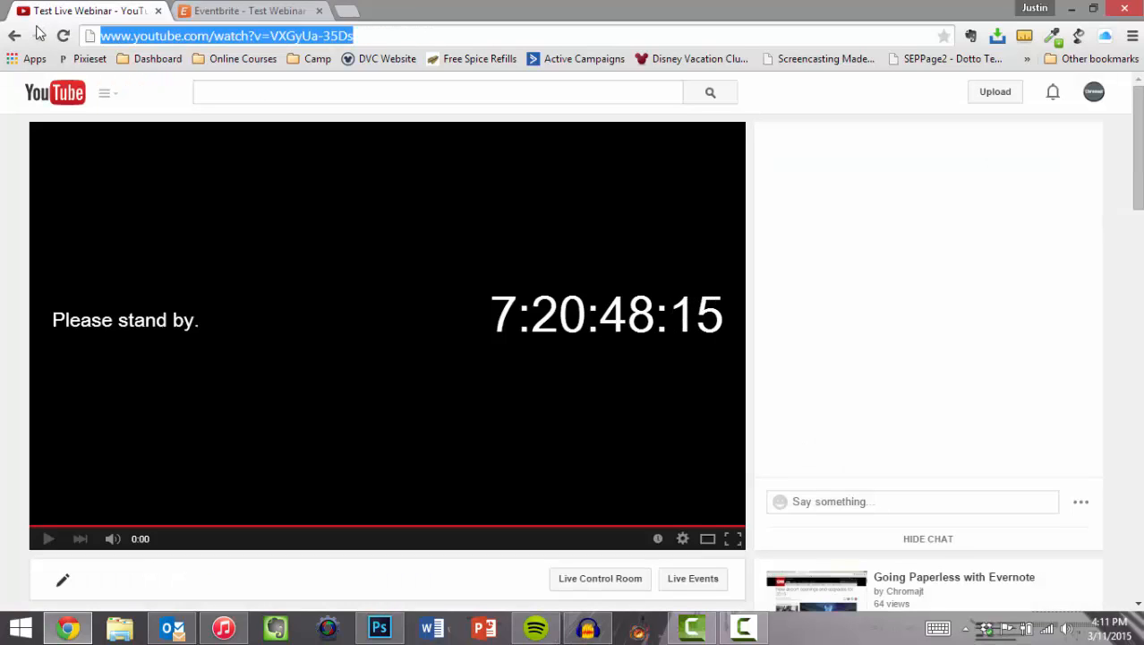
click(20, 36)
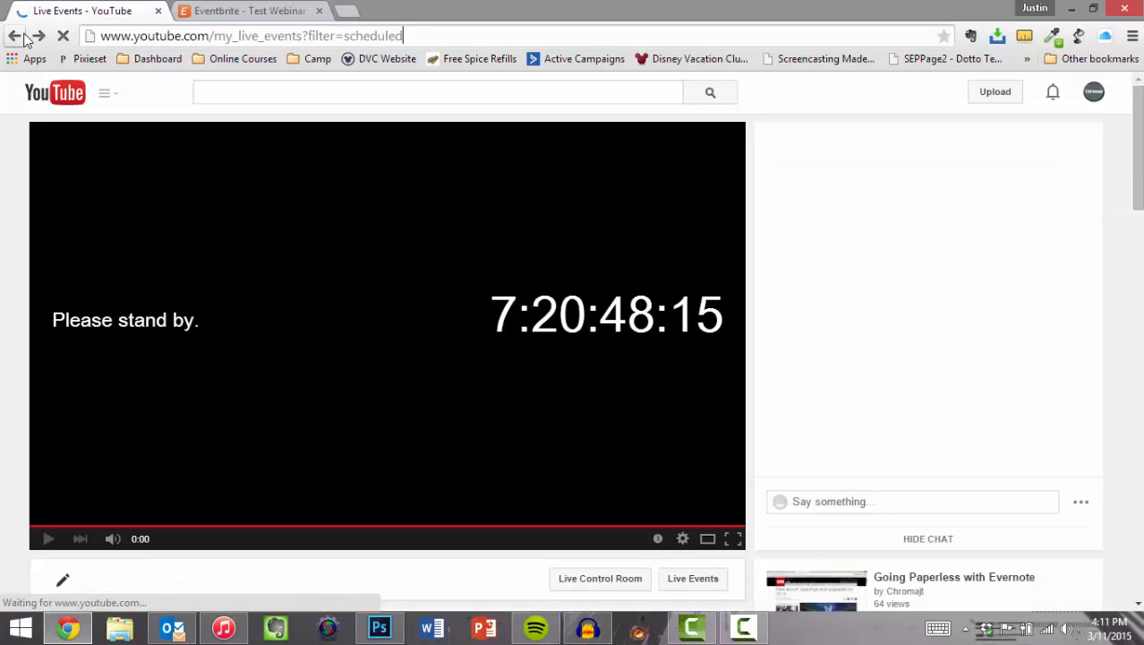